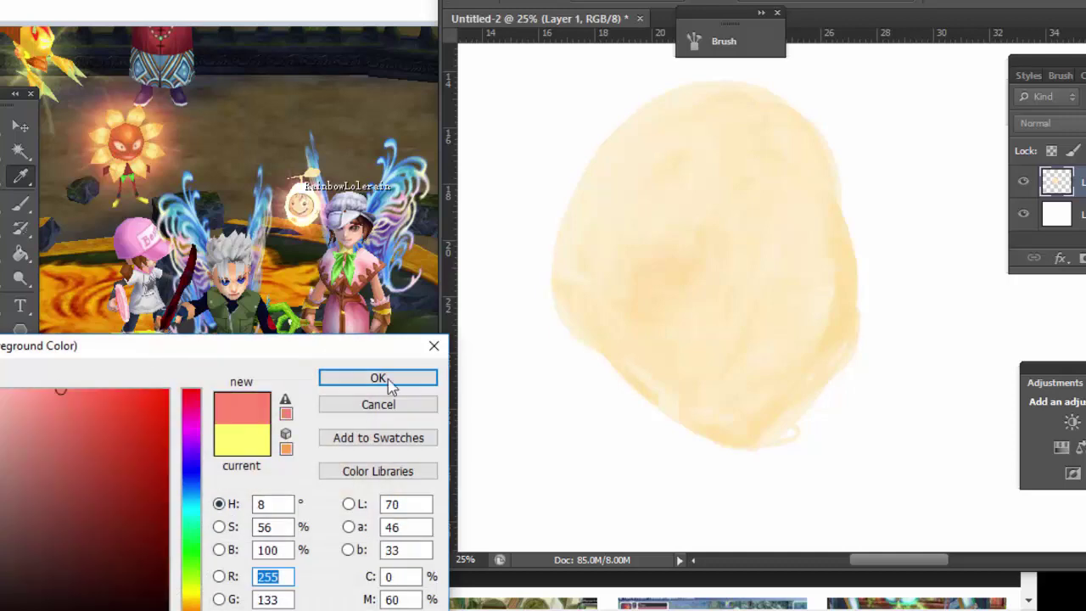
- Choose a salmon paint colour and paint the start of the smiling mouth
left_click(377, 379)
left_click(650, 280)
key("ctrl+z")
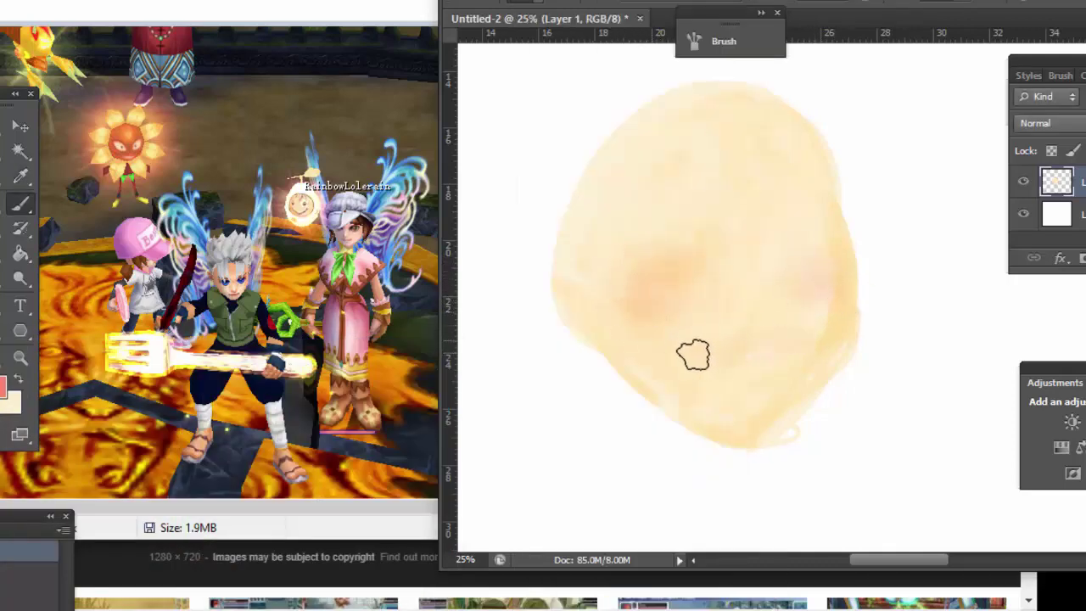
right_click(693, 354)
left_click_drag(680, 343, 713, 351)
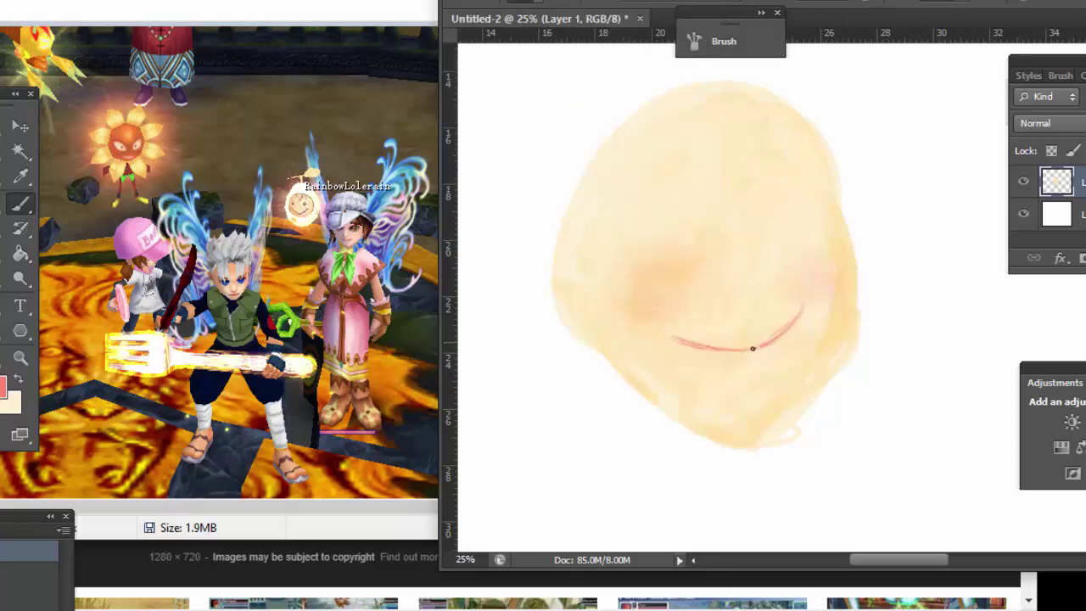
- Enlarge the brush slightly and paint a greyish iris in the right eye
right_click(752, 348)
left_click_drag(512, 49, 522, 48)
left_click(713, 343)
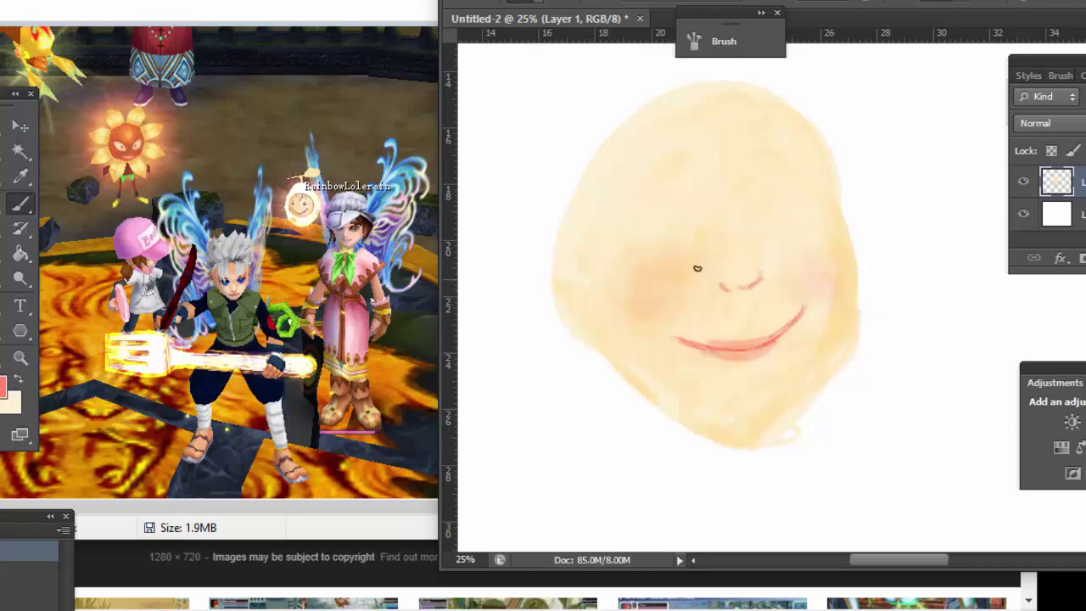
left_click_drag(802, 194, 773, 223)
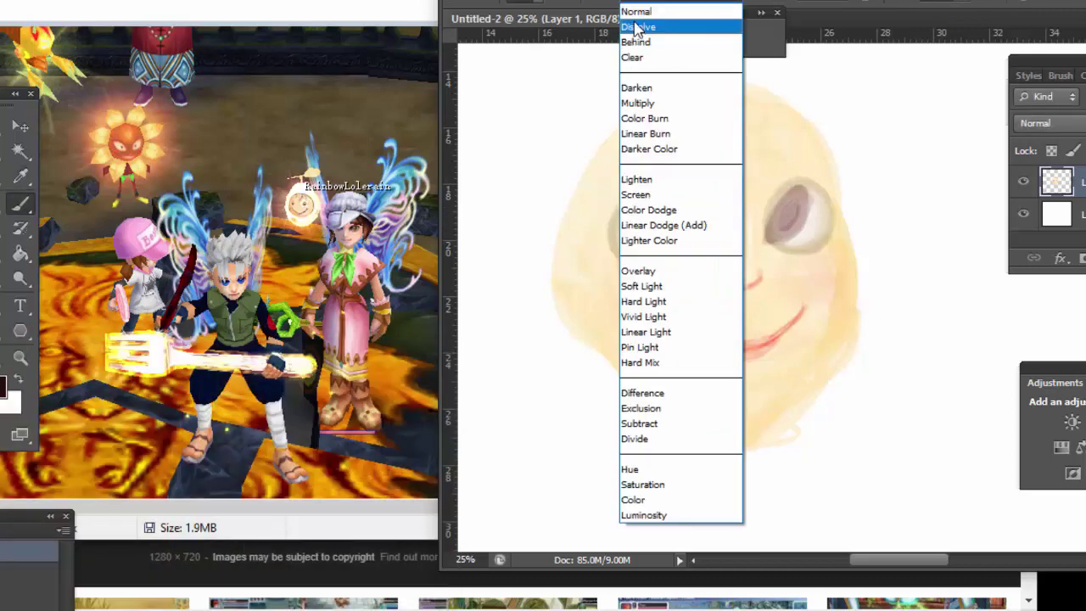
- Darken the left iris brown and rough in grey wavy hair around the head and ear
left_click_drag(643, 222, 653, 202)
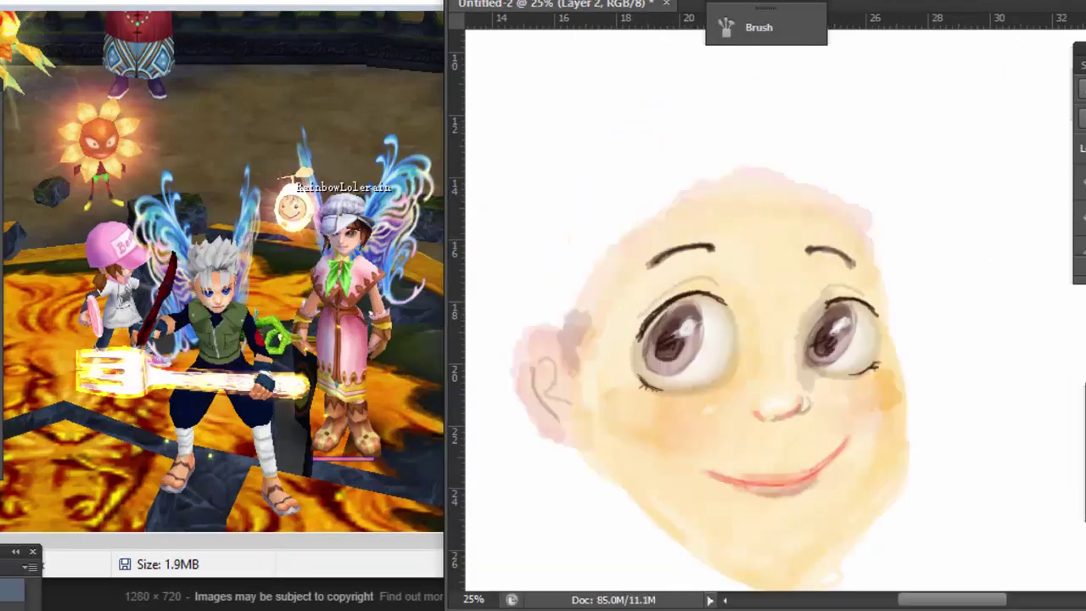
right_click(606, 266)
mouse_move(580, 347)
left_mouse_down()
mouse_move(570, 246)
mouse_move(671, 176)
left_mouse_up()
mouse_move(619, 246)
left_mouse_down()
mouse_move(665, 202)
mouse_move(885, 223)
mouse_move(625, 213)
mouse_move(573, 198)
mouse_move(533, 213)
mouse_move(605, 158)
mouse_move(800, 152)
left_mouse_up()
left_click_drag(959, 601, 940, 602)
mouse_move(746, 97)
left_mouse_down()
mouse_move(568, 169)
mouse_move(650, 450)
mouse_move(662, 433)
mouse_move(716, 548)
left_mouse_up()
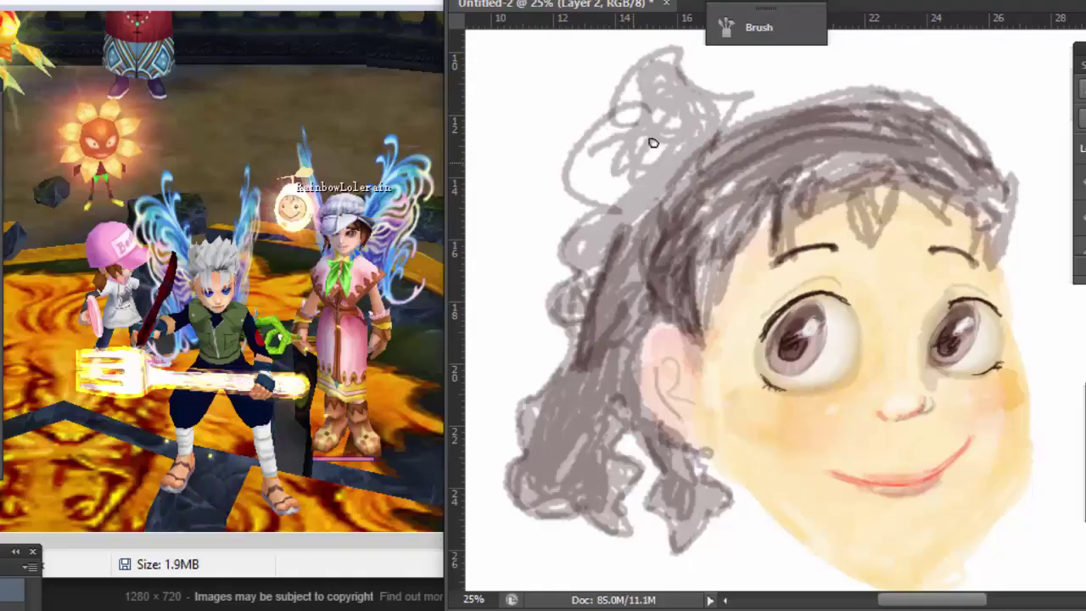
- Paint dark-red strokes over the hair on the right side, top and lower-left curl
mouse_move(650, 141)
left_mouse_down()
mouse_move(824, 77)
mouse_move(1029, 223)
mouse_move(1038, 329)
left_mouse_up()
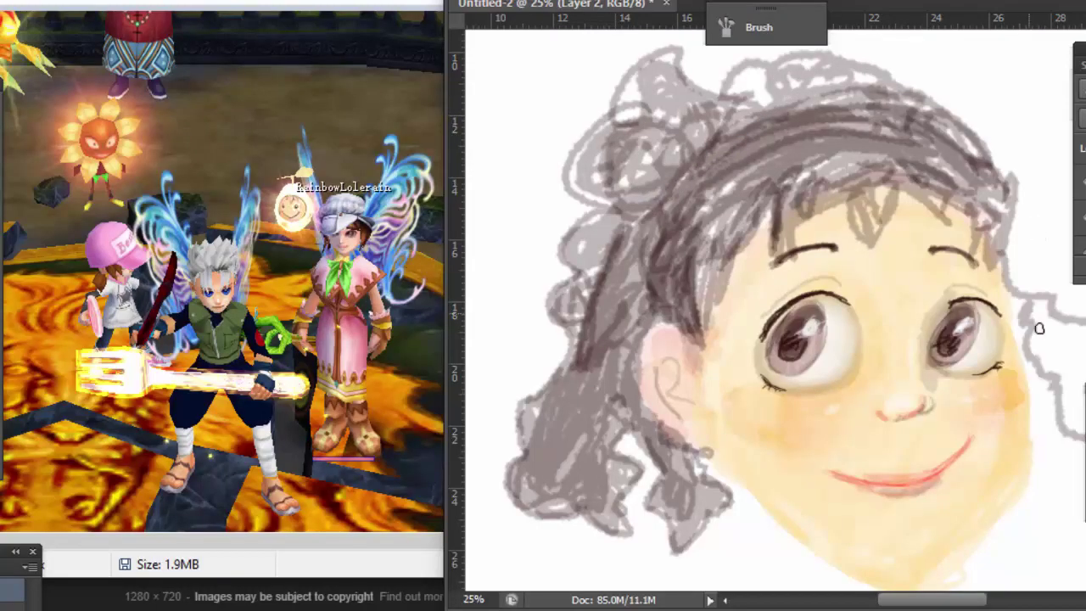
mouse_move(1044, 376)
left_mouse_down()
mouse_move(1018, 305)
mouse_move(1073, 407)
mouse_move(997, 280)
mouse_move(1052, 441)
left_mouse_up()
mouse_move(1017, 279)
left_mouse_down()
mouse_move(1052, 424)
mouse_move(1056, 365)
mouse_move(1043, 339)
left_mouse_up()
left_click_drag(699, 441, 688, 483)
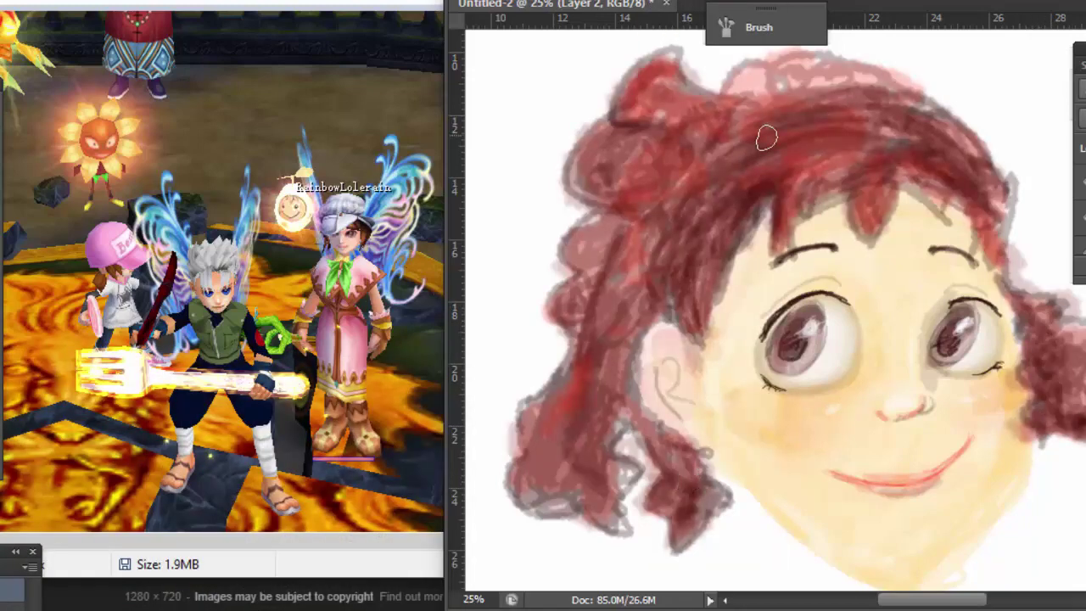
mouse_move(766, 138)
left_mouse_down()
mouse_move(857, 64)
mouse_move(975, 190)
left_mouse_up()
right_click(612, 149, "shift")
key("Escape")
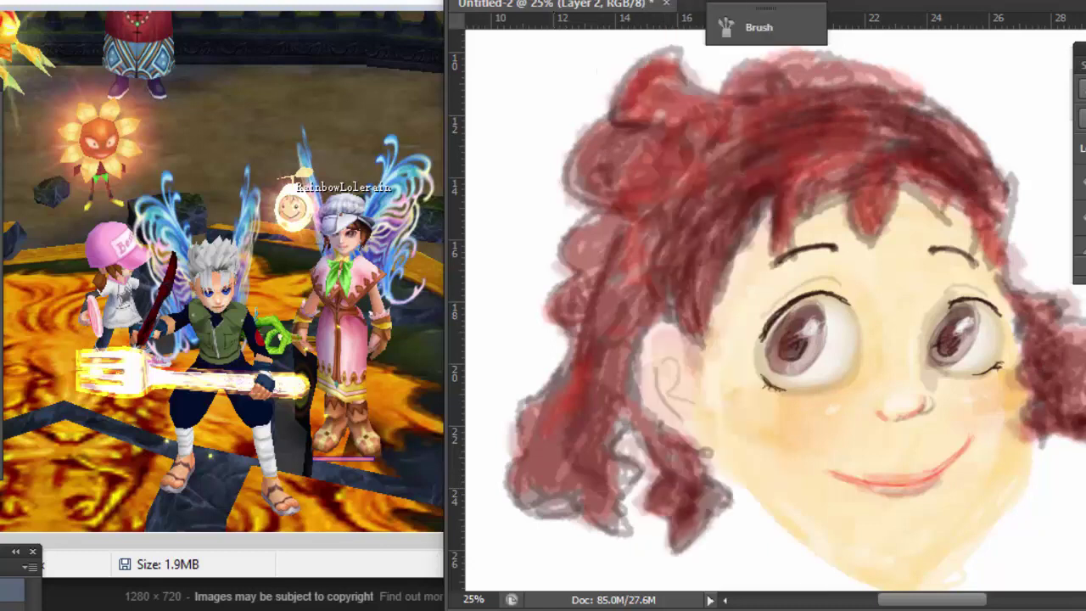
- Add thin light-pink highlights across the top, left and right hair curls
left_click_drag(882, 153, 874, 199)
left_click_drag(763, 170, 704, 258)
left_click_drag(975, 161, 941, 216)
left_click_drag(645, 84, 665, 144)
mouse_move(666, 187)
left_mouse_down()
mouse_move(572, 355)
mouse_move(552, 436)
left_mouse_up()
mouse_move(593, 246)
left_mouse_down()
mouse_move(657, 454)
mouse_move(679, 487)
left_mouse_up()
left_click_drag(1060, 322, 1073, 420)
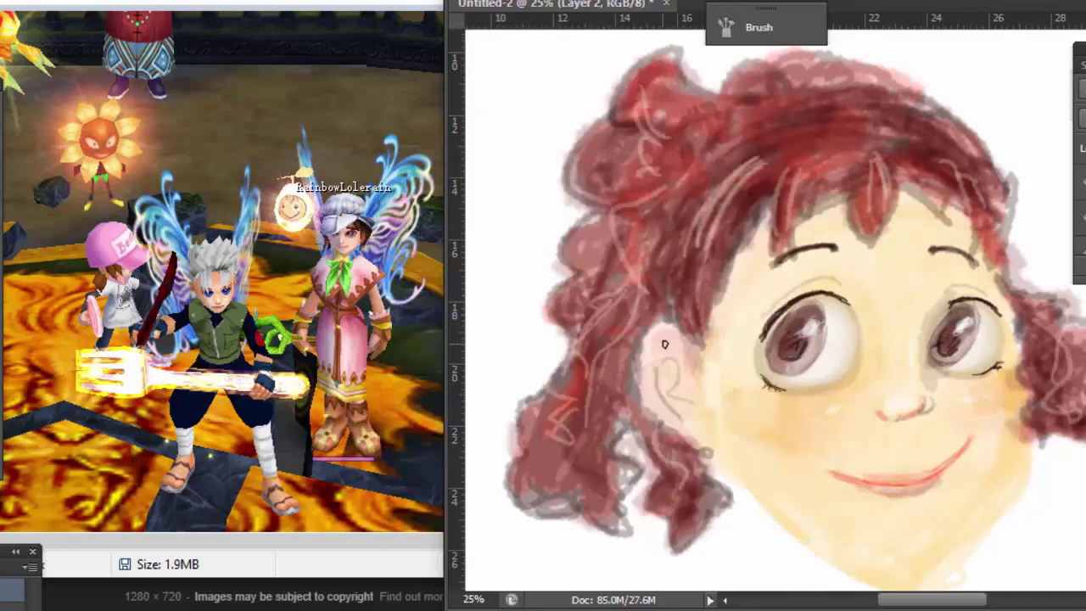
- Enlarge the brush and block in a skin-coloured neck, torso and limbs below the face
scroll(664, 343, "down", 5)
key("bracketright")
key("bracketright")
key("bracketright")
mouse_move(839, 221)
left_mouse_down()
mouse_move(890, 368)
mouse_move(934, 396)
mouse_move(911, 542)
left_mouse_up()
left_click_drag(806, 323, 755, 432)
left_click_drag(924, 271, 1048, 339)
left_click_drag(890, 390, 882, 551)
scroll(889, 424, "down", 1)
- Paint a pink shirt and long dress over the torso, lightening the upper dress
left_click_drag(916, 517, 1017, 534)
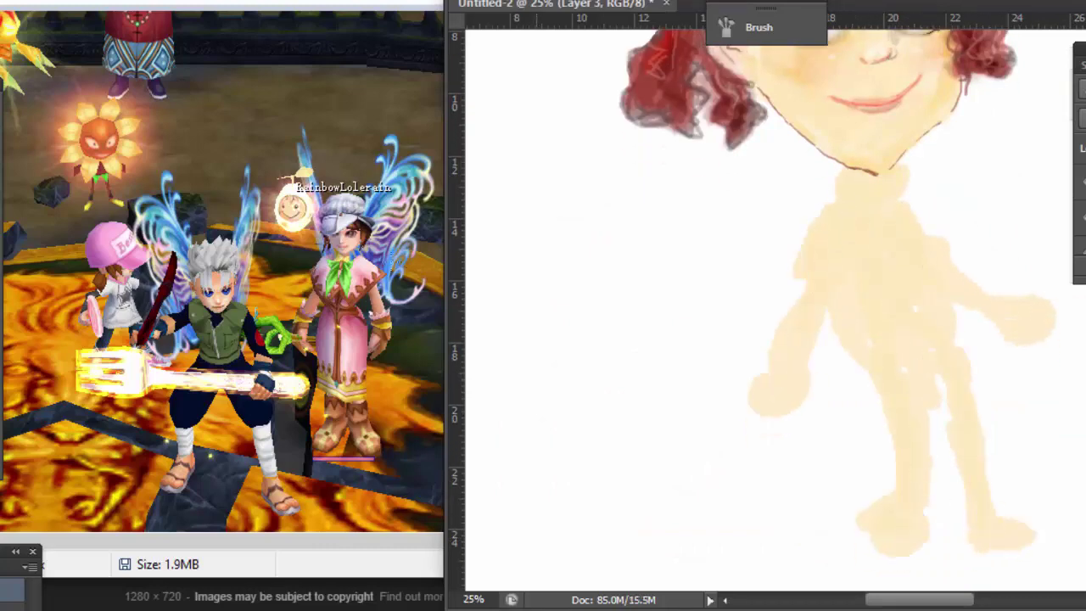
left_click(342, 395)
mouse_move(814, 208)
left_mouse_down()
mouse_move(924, 264)
mouse_move(863, 308)
mouse_move(920, 338)
mouse_move(884, 444)
mouse_move(928, 429)
mouse_move(952, 237)
mouse_move(943, 398)
left_mouse_up()
right_click(776, 338)
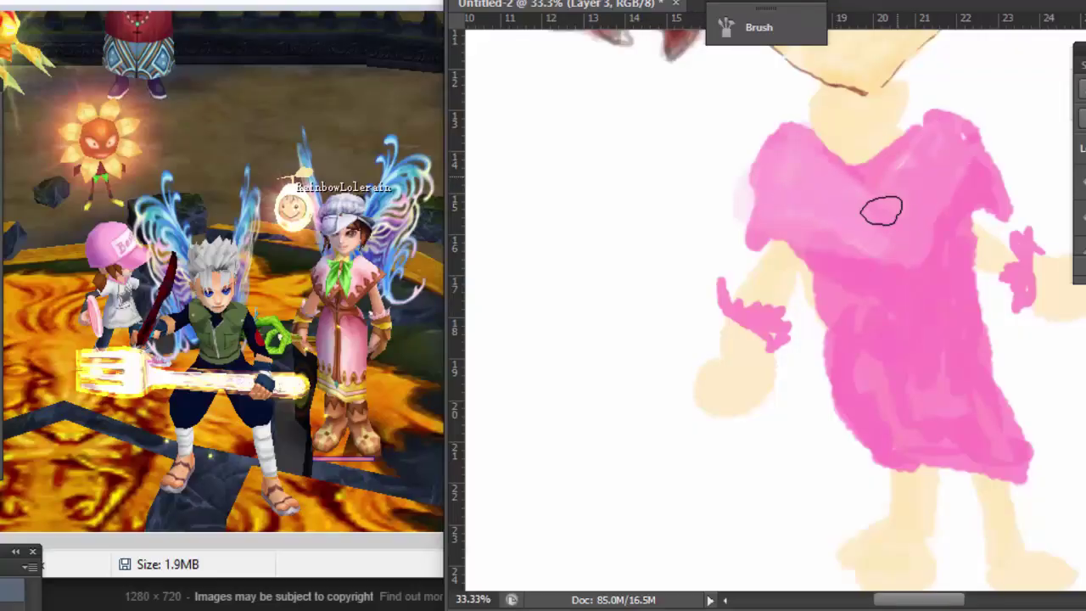
mouse_move(877, 209)
left_mouse_down()
mouse_move(978, 138)
mouse_move(768, 169)
mouse_move(852, 285)
mouse_move(824, 274)
mouse_move(916, 339)
left_mouse_up()
left_click(368, 396)
- Paint brown zigzag neckline trim, a waist belt and a vertical fold on the robe
key("bracketleft")
key("bracketleft")
key("bracketleft")
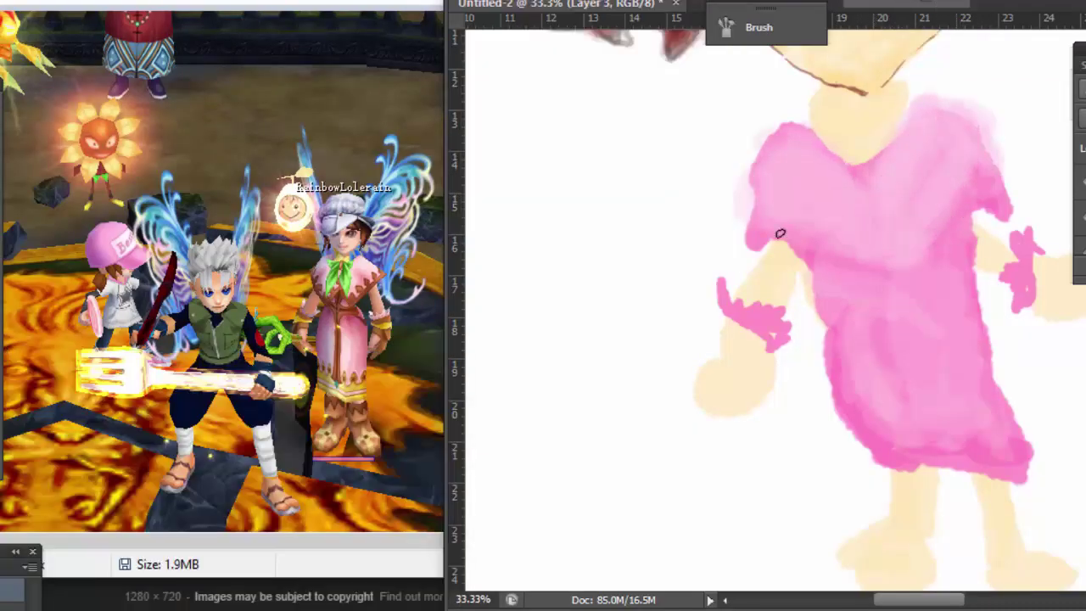
mouse_move(758, 232)
left_mouse_down()
mouse_move(904, 275)
mouse_move(998, 195)
left_mouse_up()
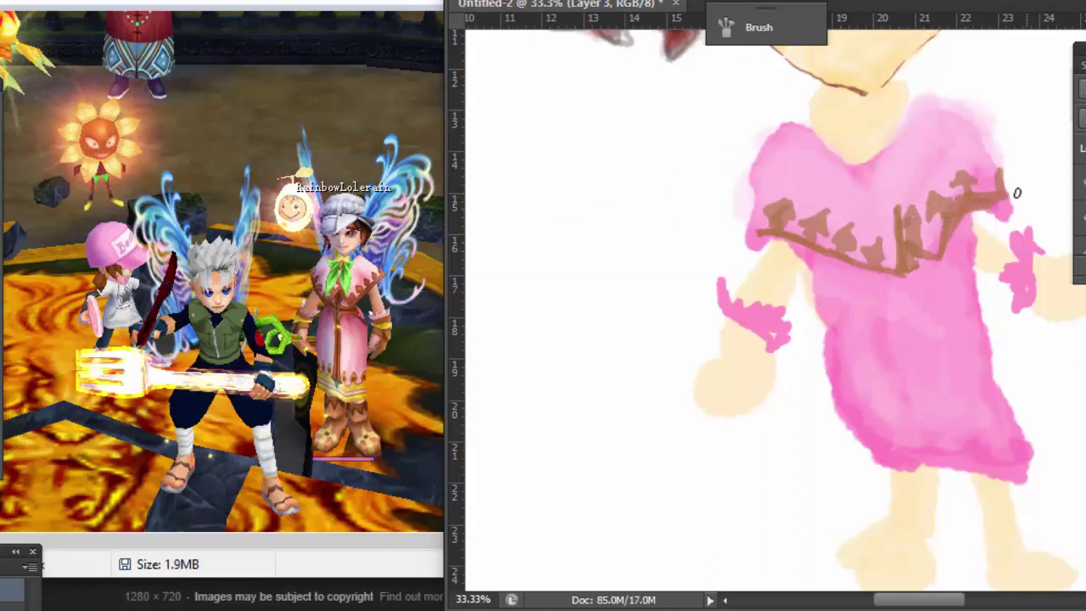
left_click_drag(902, 278, 909, 321)
left_click_drag(820, 301, 975, 289)
left_click_drag(906, 315, 925, 454)
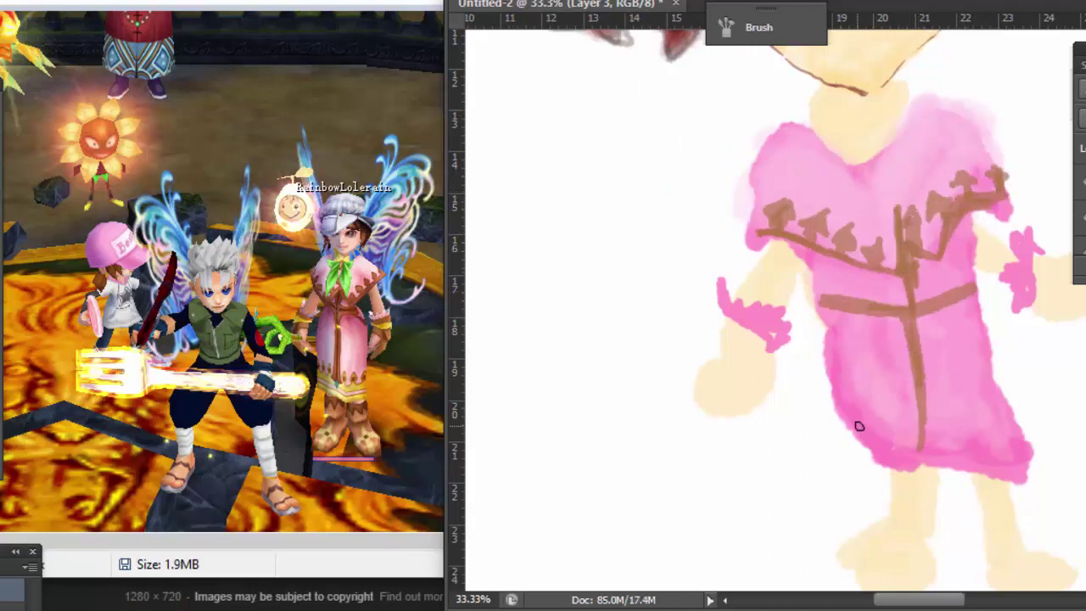
left_click_drag(909, 288, 925, 435)
- Darken the robe's brown trim, belt and fold lines, and outline both sides of the neck
left_click_drag(903, 253, 910, 324)
left_click_drag(819, 302, 972, 288)
left_click_drag(916, 319, 927, 440)
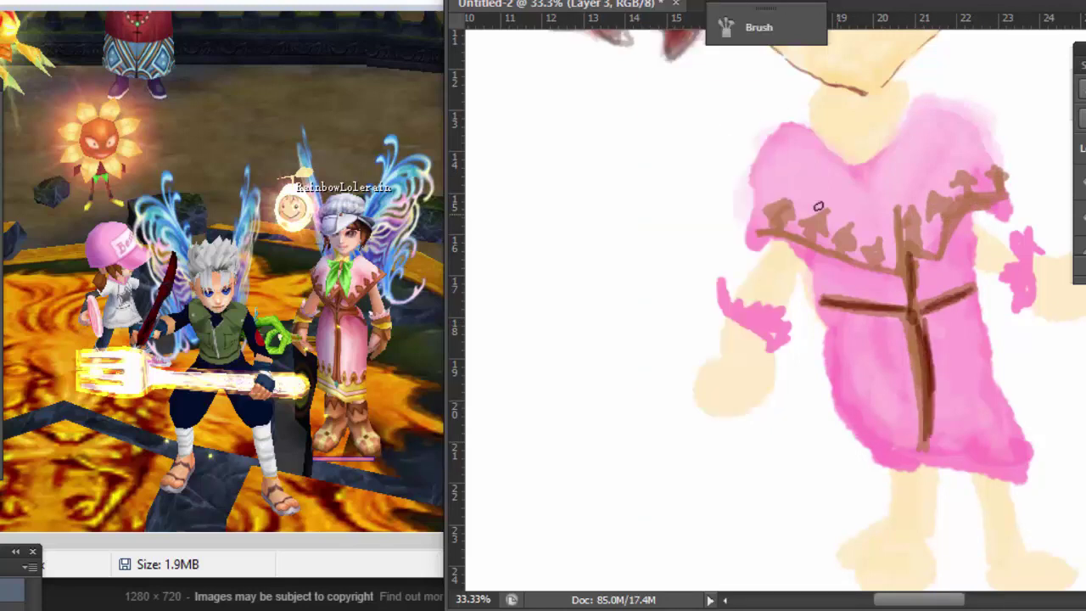
left_click_drag(913, 270, 760, 244)
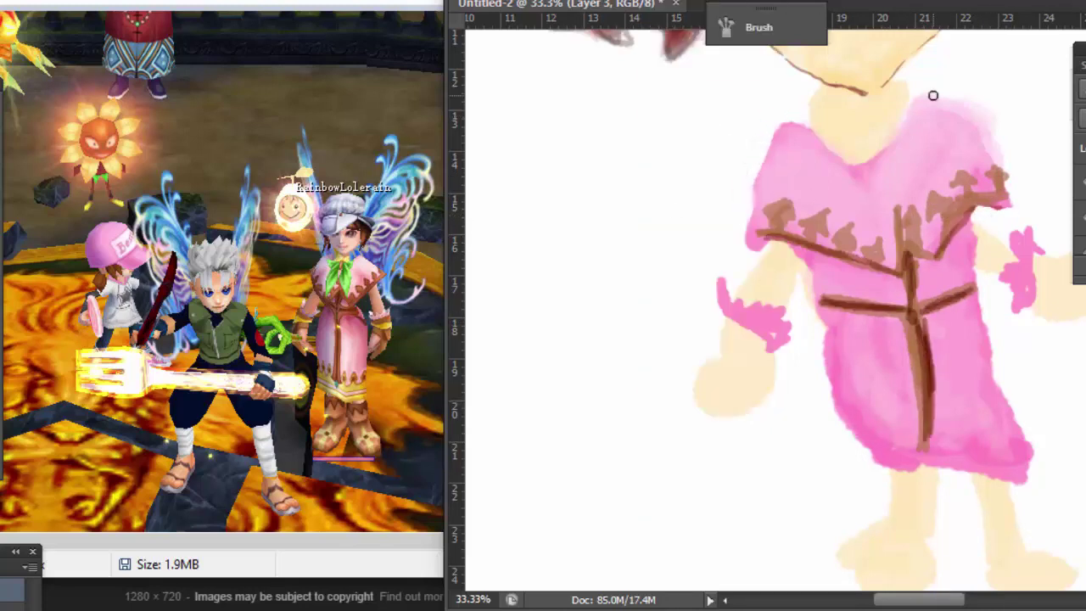
left_click_drag(904, 77, 895, 111)
left_click_drag(817, 82, 818, 113)
right_click(507, 36)
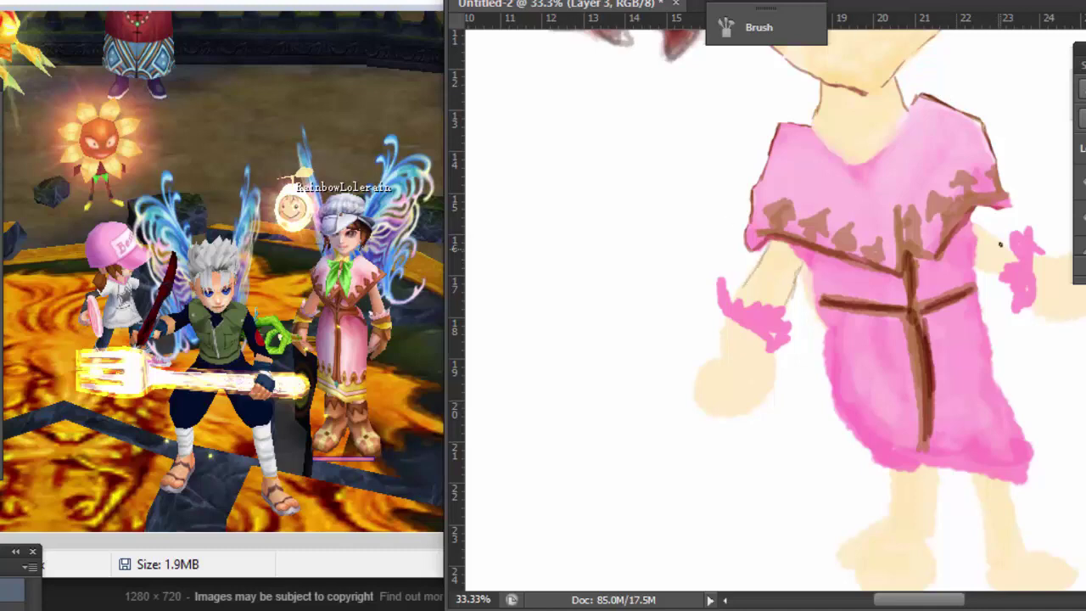
- Paint tan hands and tan feet, smoothing the fill on both feet
right_click(550, 46)
left_click_drag(717, 340, 738, 399)
scroll(913, 574, "right", 3)
mouse_move(899, 272)
left_mouse_down()
mouse_move(884, 295)
mouse_move(911, 280)
left_mouse_up()
left_click_drag(593, 339, 582, 356)
left_click_drag(746, 509, 724, 501)
left_click_drag(678, 551, 747, 543)
mouse_move(848, 543)
left_mouse_down()
mouse_move(862, 578)
mouse_move(744, 503)
mouse_move(848, 517)
left_mouse_up()
left_click_drag(670, 564, 727, 553)
left_click_drag(823, 560, 916, 568)
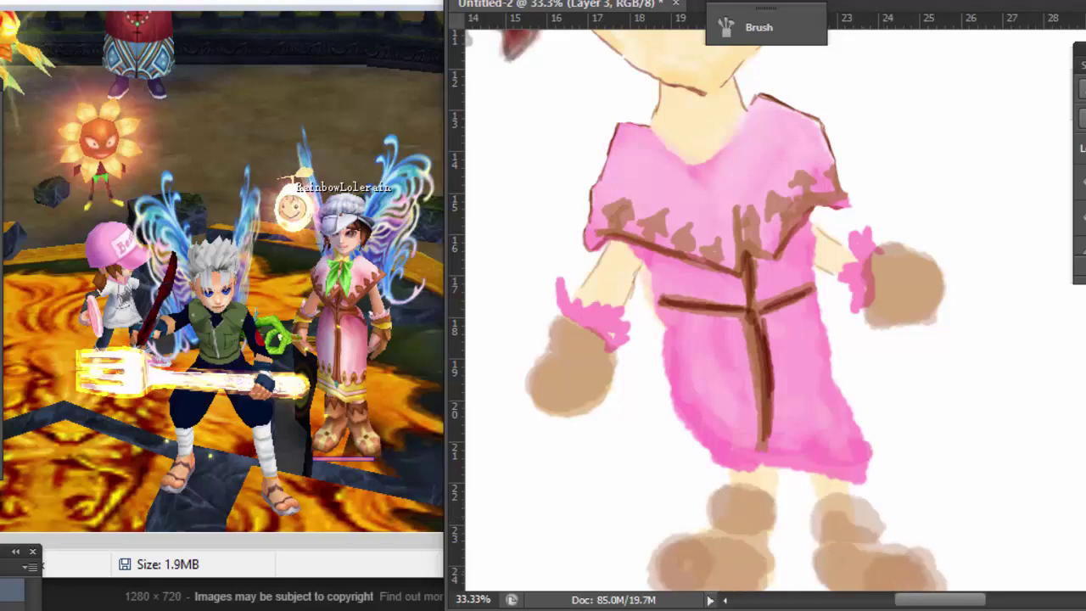
- Shade the hands brown, darken the robe's belt and hem, and outline both boots dark brown
left_click_drag(570, 309, 599, 339)
left_click_drag(873, 237, 912, 276)
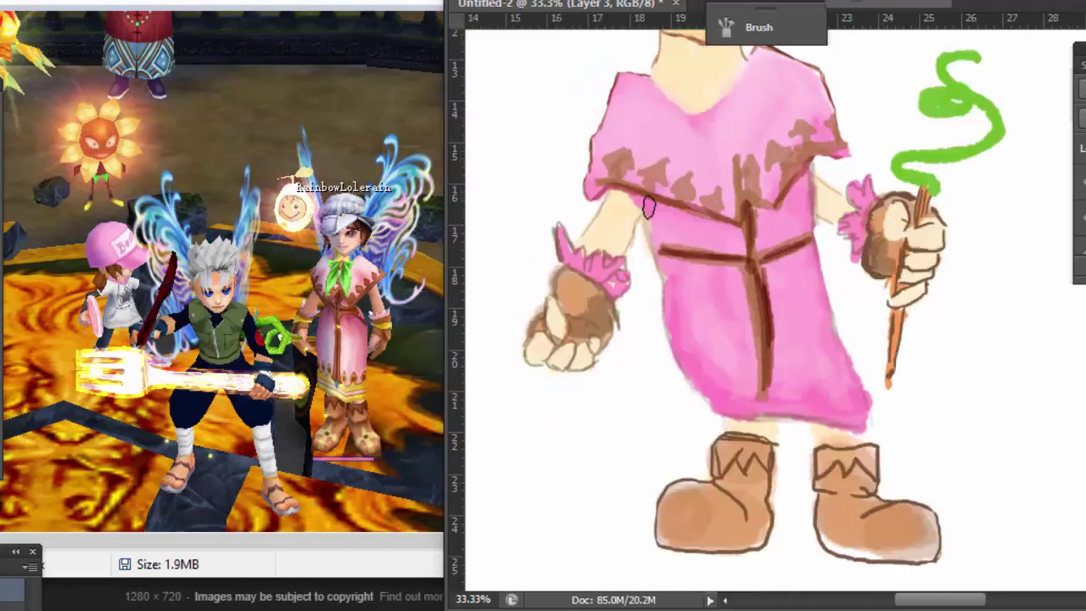
mouse_move(636, 196)
left_mouse_down()
mouse_move(744, 243)
mouse_move(738, 418)
left_mouse_up()
left_click_drag(753, 398, 873, 433)
left_click_drag(754, 457, 678, 542)
left_click_drag(835, 471, 924, 555)
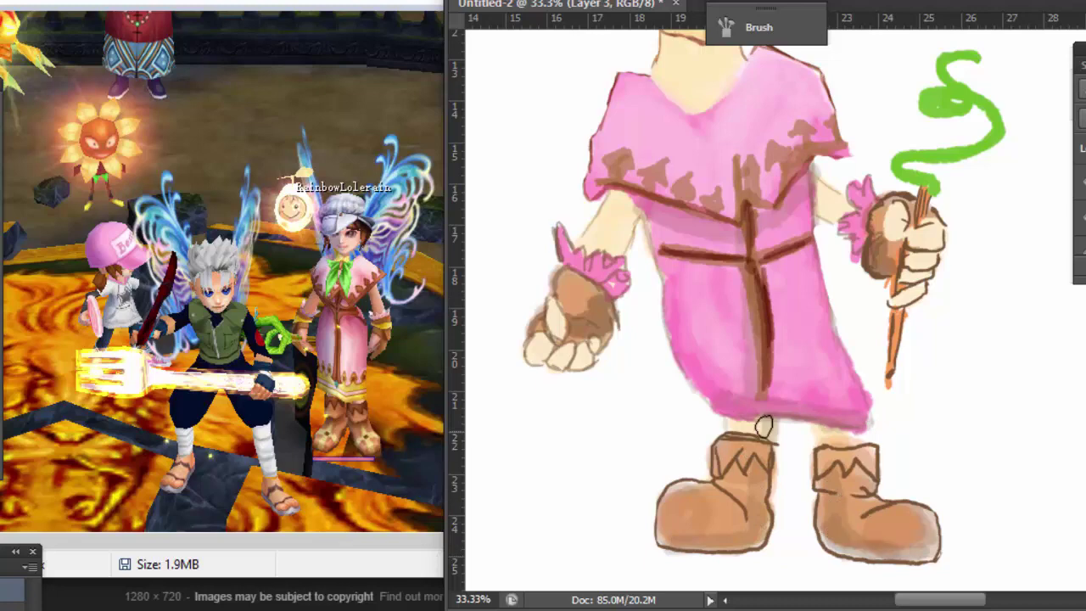
left_click_drag(746, 407, 827, 424)
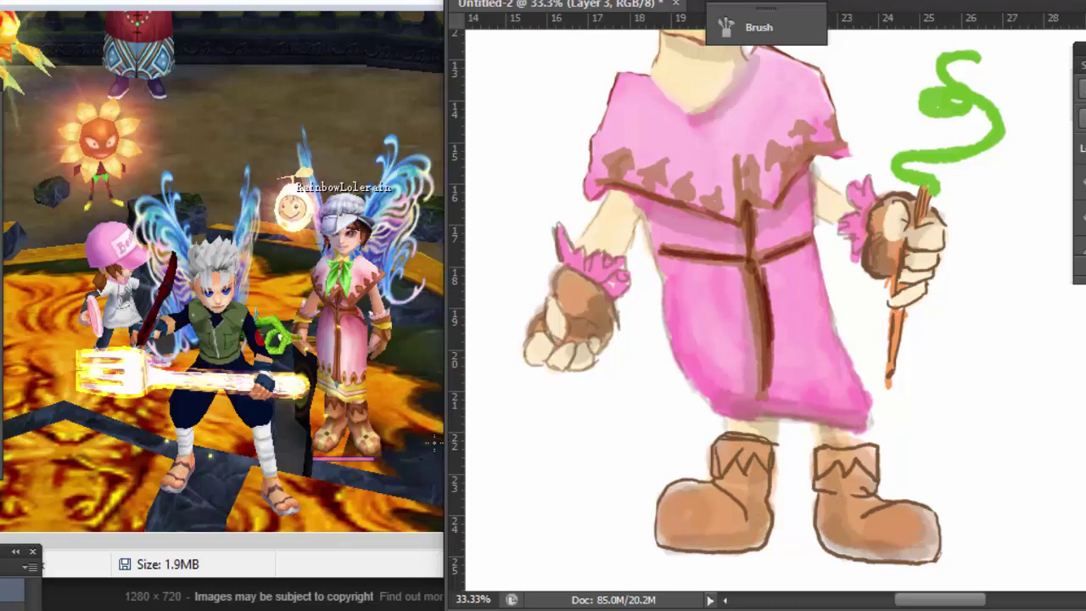
- Zoom out, add small dark-brown marks and a yellow highlight to the left boot
key("ctrl+minus")
key("ctrl+minus")
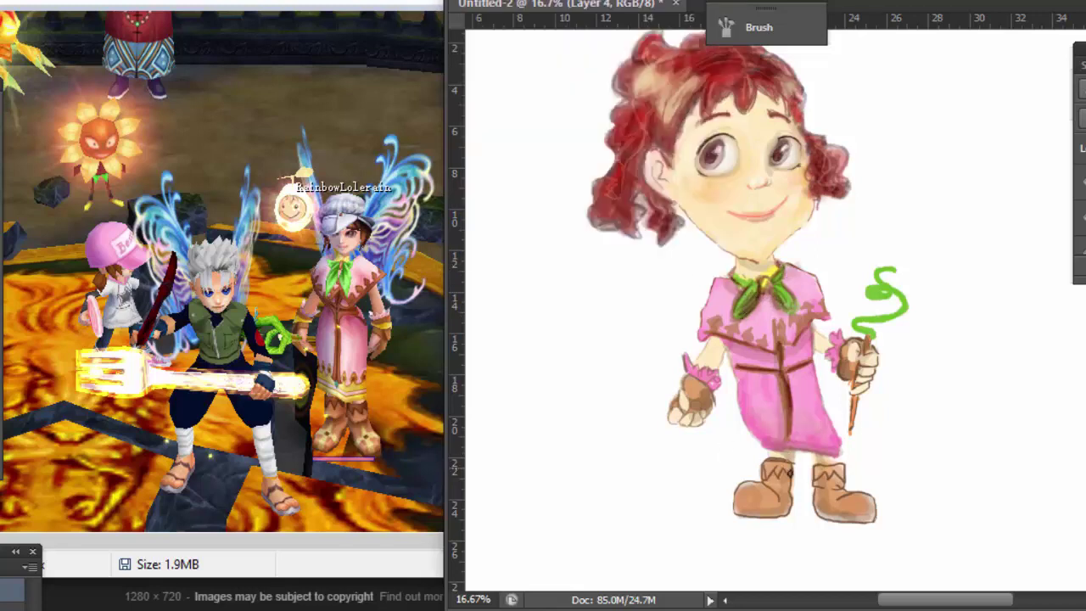
mouse_move(767, 463)
left_mouse_down()
mouse_move(775, 473)
mouse_move(787, 464)
left_mouse_up()
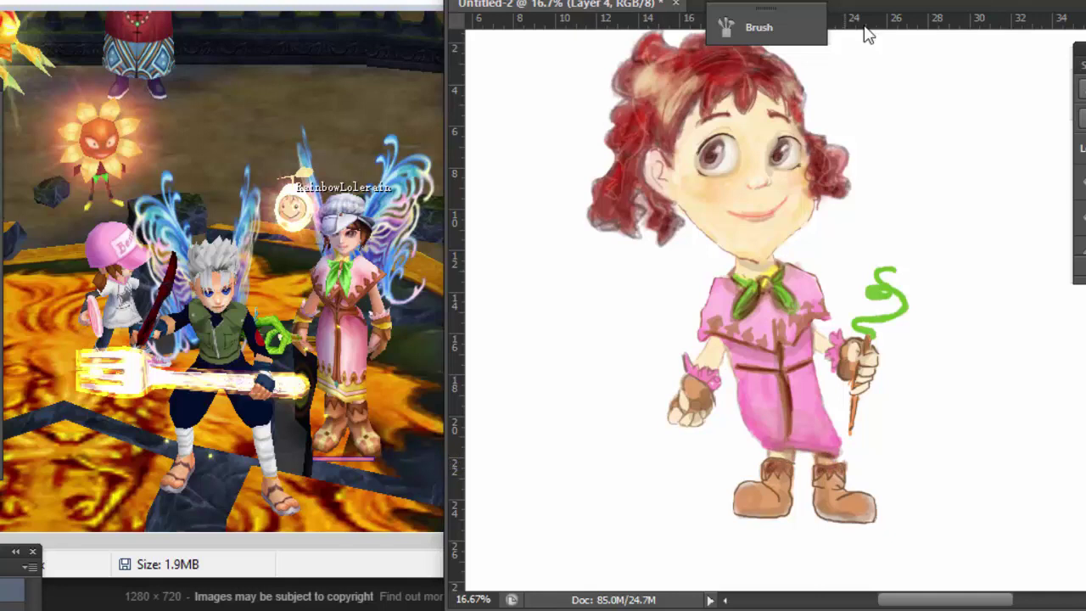
left_click_drag(746, 485, 739, 512)
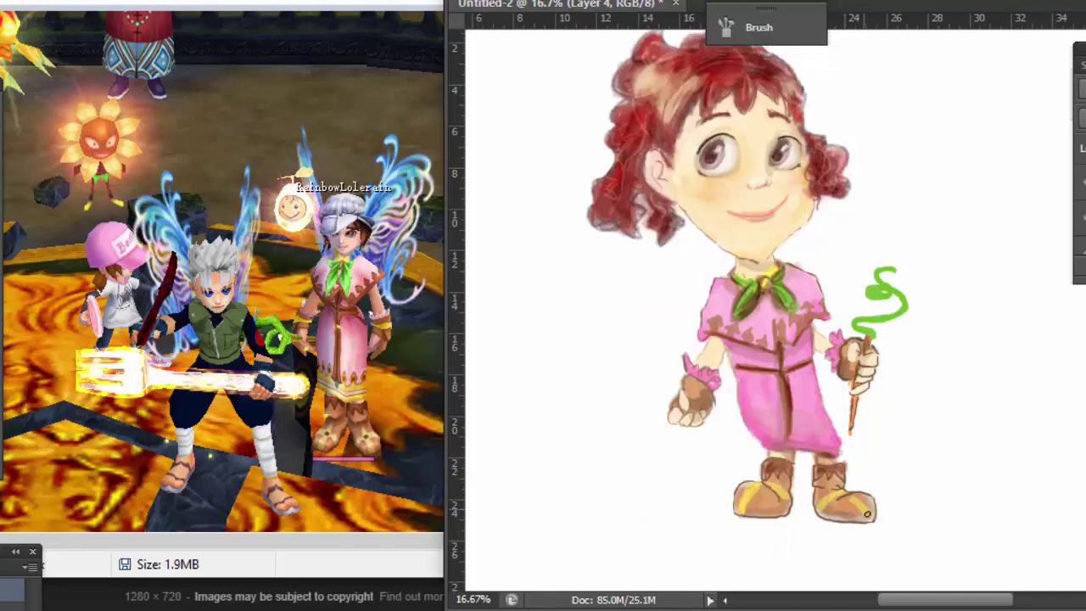
left_click(738, 505)
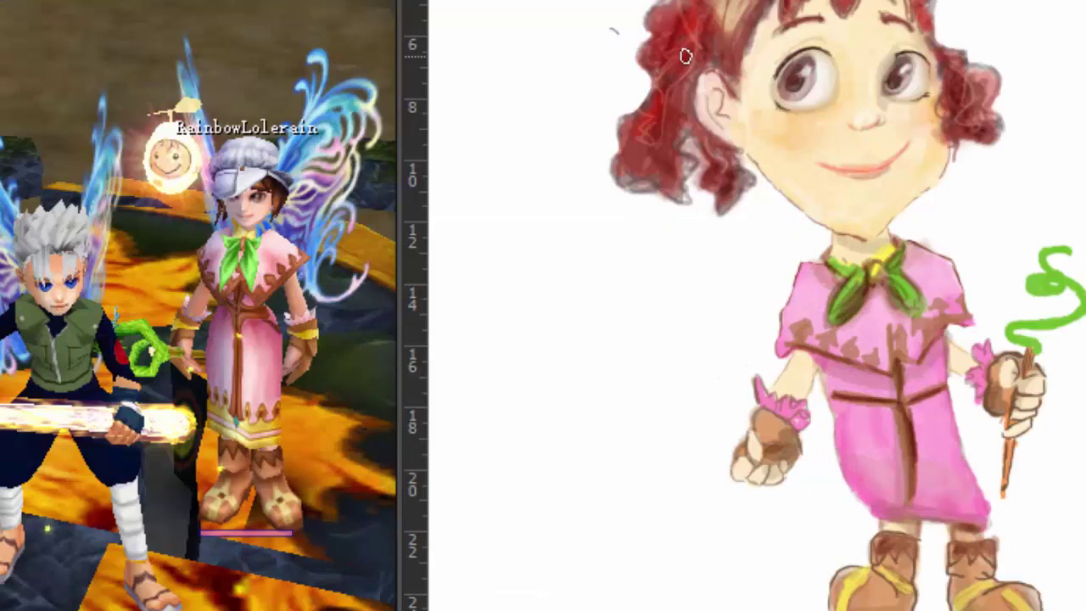
- Paint blue swirling wing curls and loops beside and below the hair with a new brush
mouse_move(649, 34)
left_mouse_down()
mouse_move(556, 85)
mouse_move(593, 134)
left_mouse_up()
mouse_move(553, 97)
left_mouse_down()
mouse_move(487, 127)
mouse_move(577, 169)
mouse_move(687, 246)
mouse_move(619, 183)
mouse_move(659, 249)
left_mouse_up()
right_click(560, 161)
left_click(693, 271)
left_click_drag(610, 195, 625, 165)
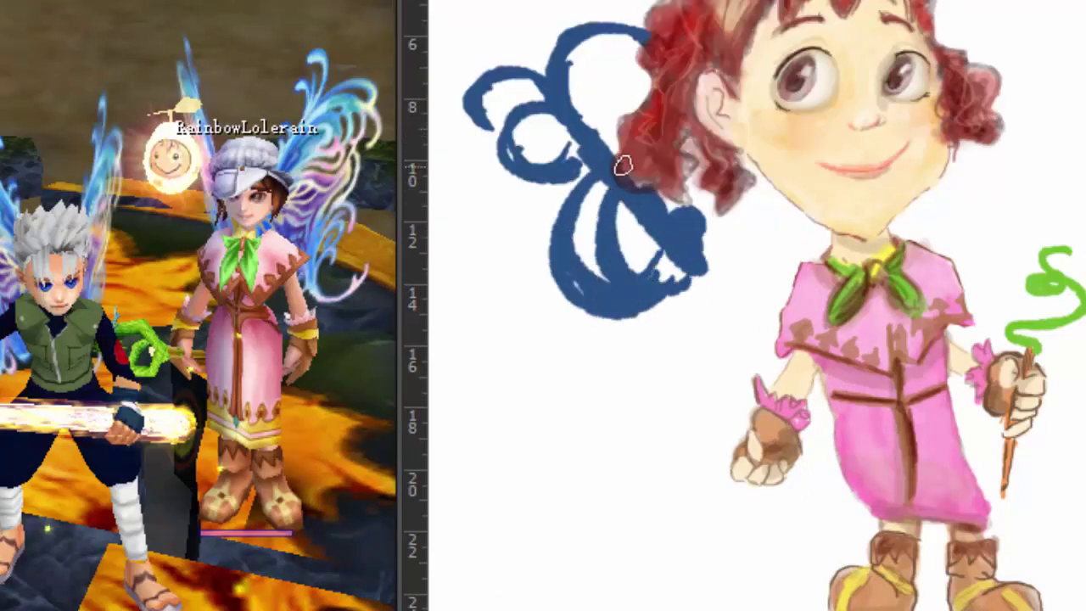
mouse_move(627, 51)
left_mouse_down()
mouse_move(597, 165)
mouse_move(797, 221)
left_mouse_up()
left_click_drag(763, 161, 814, 263)
left_click_drag(763, 220, 713, 356)
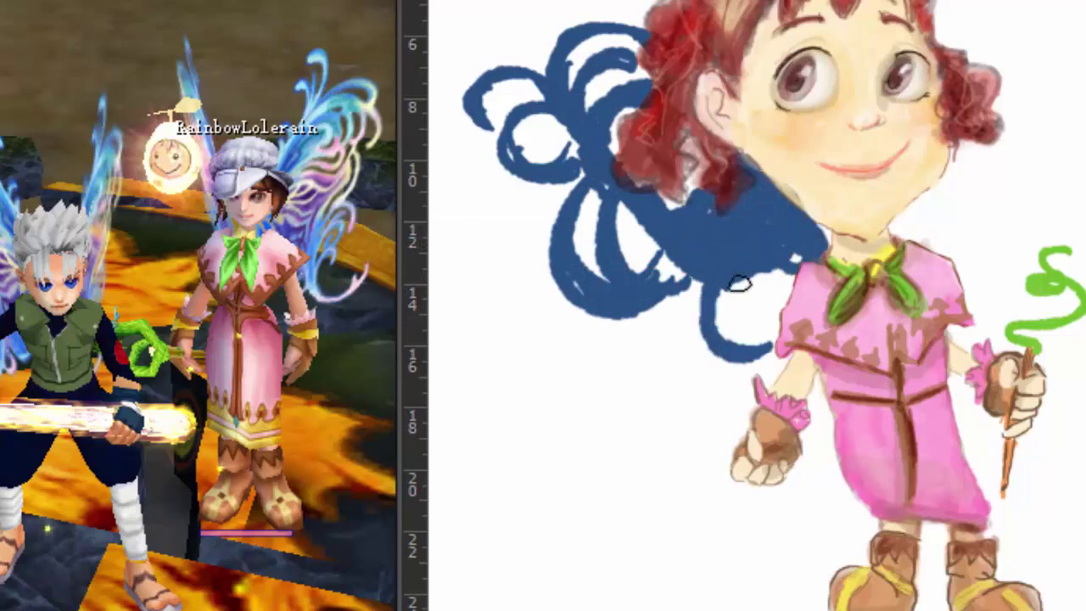
mouse_move(797, 271)
left_mouse_down()
mouse_move(706, 325)
mouse_move(738, 457)
left_mouse_up()
left_click_drag(797, 381, 695, 526)
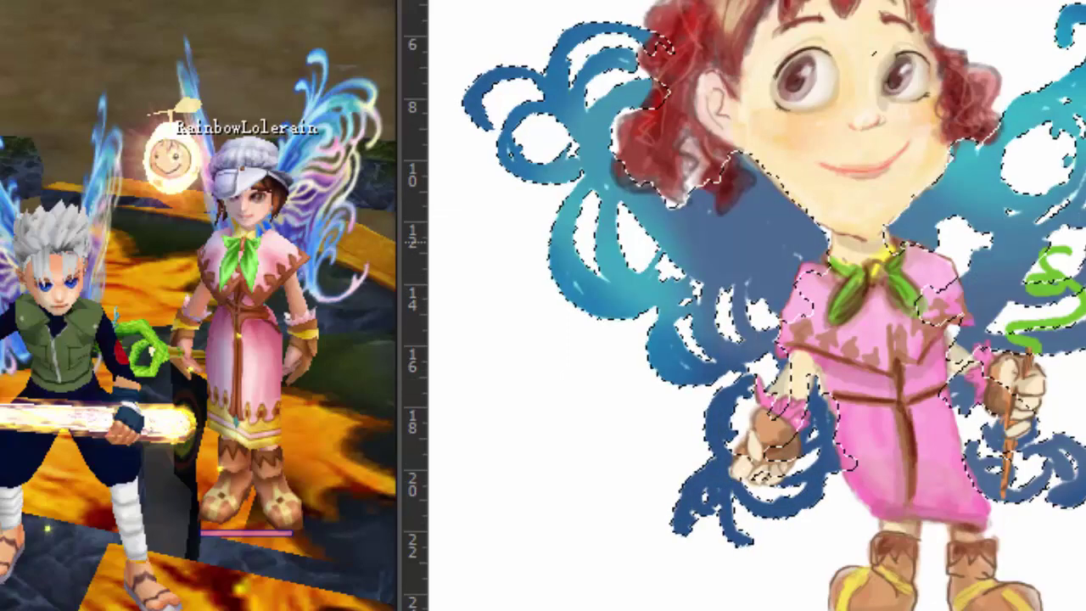
- Brush cyan highlights and purple-pink tint over the blue wing loops
left_click(296, 444)
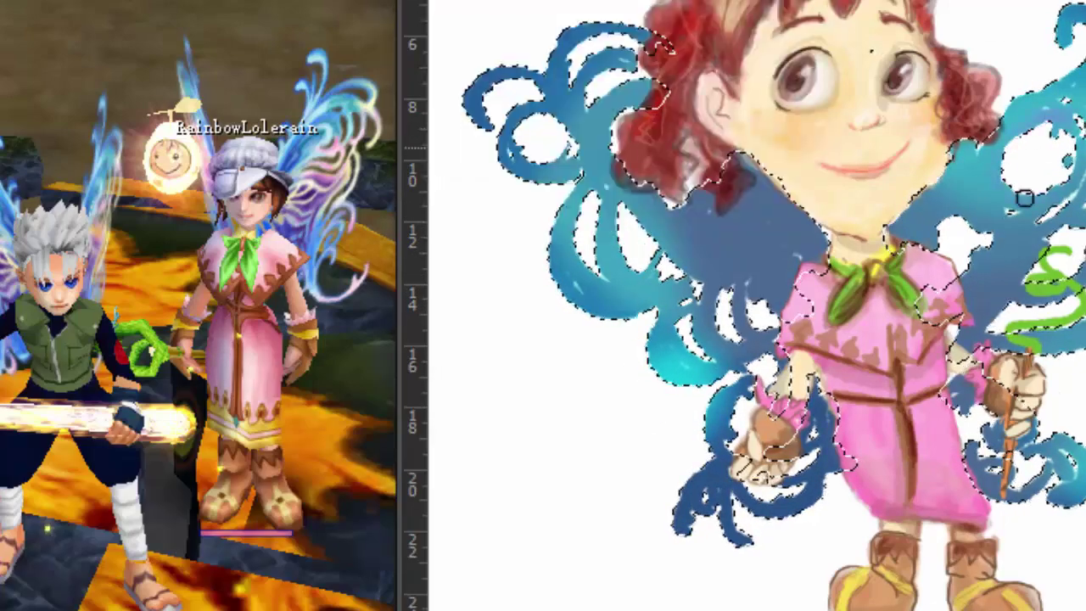
left_click_drag(662, 356, 1064, 152)
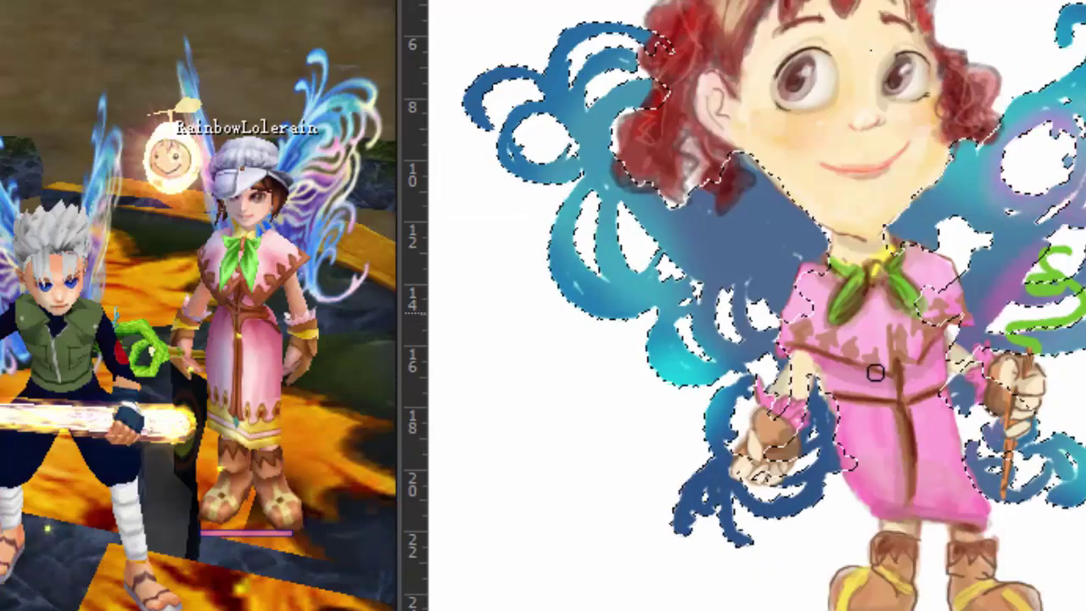
left_click_drag(610, 153, 678, 280)
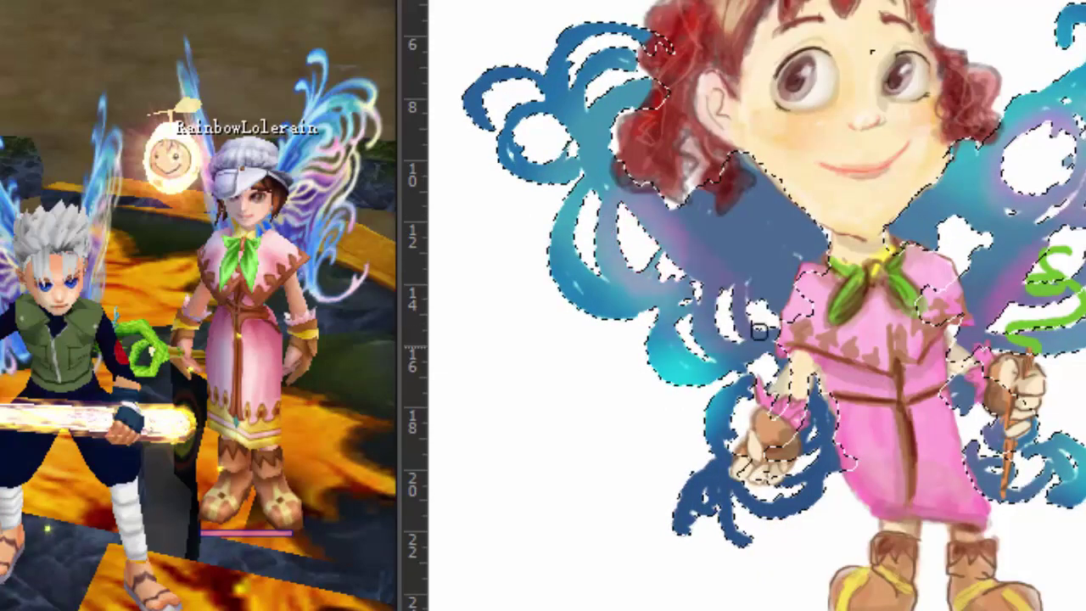
left_click_drag(746, 356, 646, 192)
left_click_drag(738, 475, 806, 463)
left_click_drag(967, 170, 1009, 488)
left_click_drag(593, 26, 619, 94)
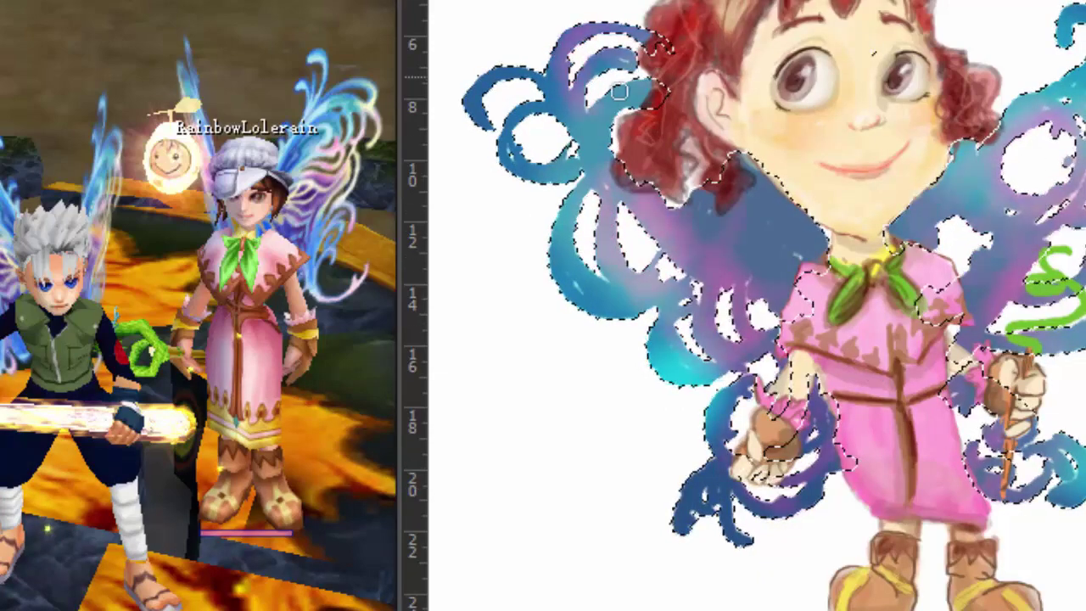
- Deselect the wings and bring up the options menu on the Tales of Pirates wallpaper
key("ctrl+d")
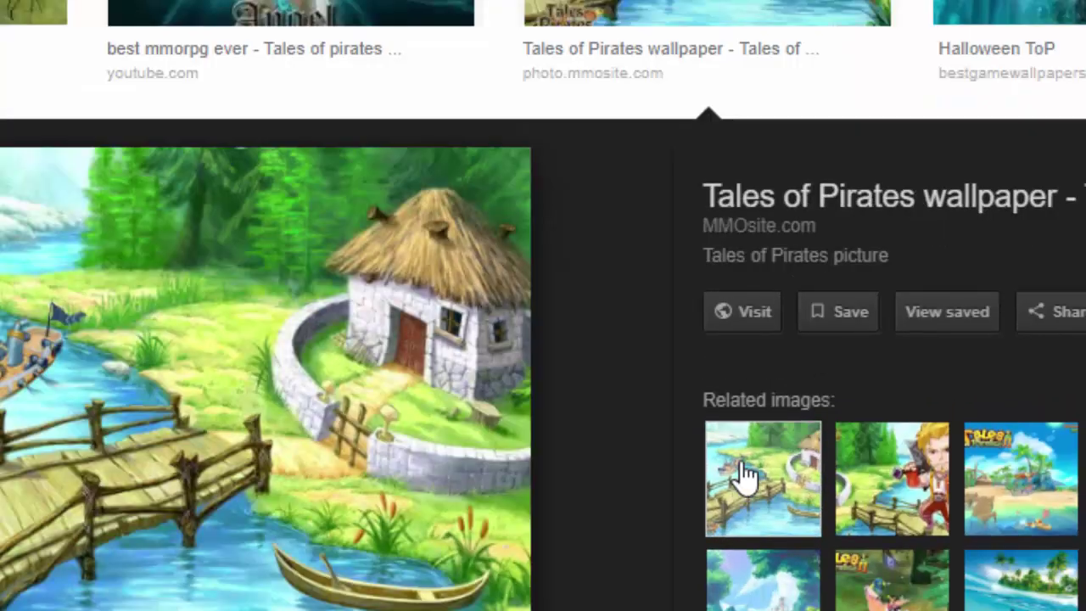
right_click(110, 339)
key("Escape")
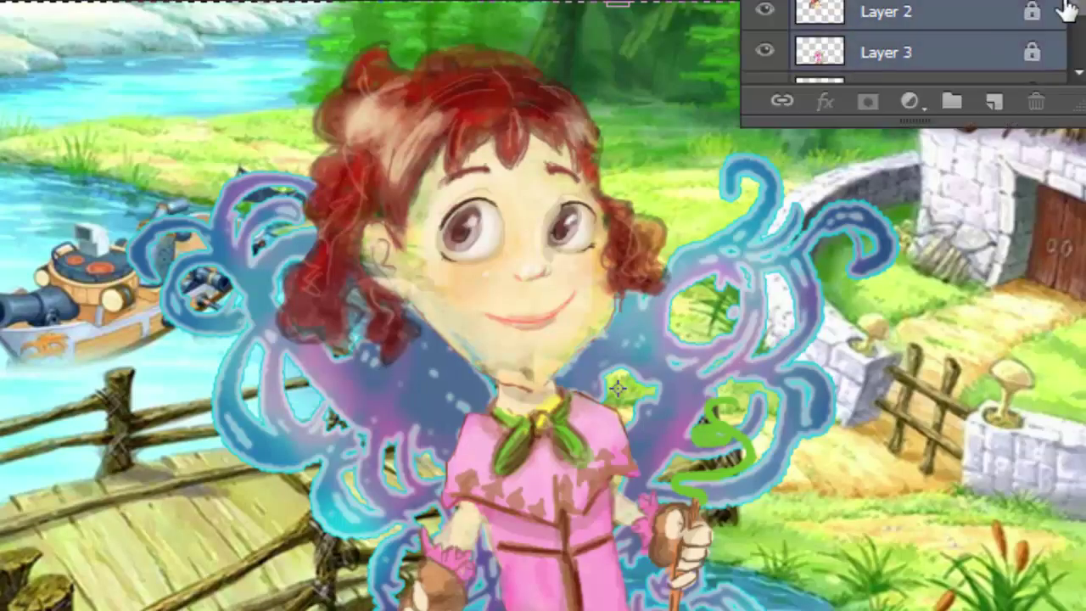
- Merge the girl's layers into one, then scale her down onto the wooden bridge
scroll(908, 48, "down", 2)
right_click(908, 48)
left_click(1013, 547)
mouse_move(582, 339)
left_mouse_down()
mouse_move(860, 351)
mouse_move(226, 286)
mouse_move(515, 125)
mouse_move(528, 223)
left_mouse_up()
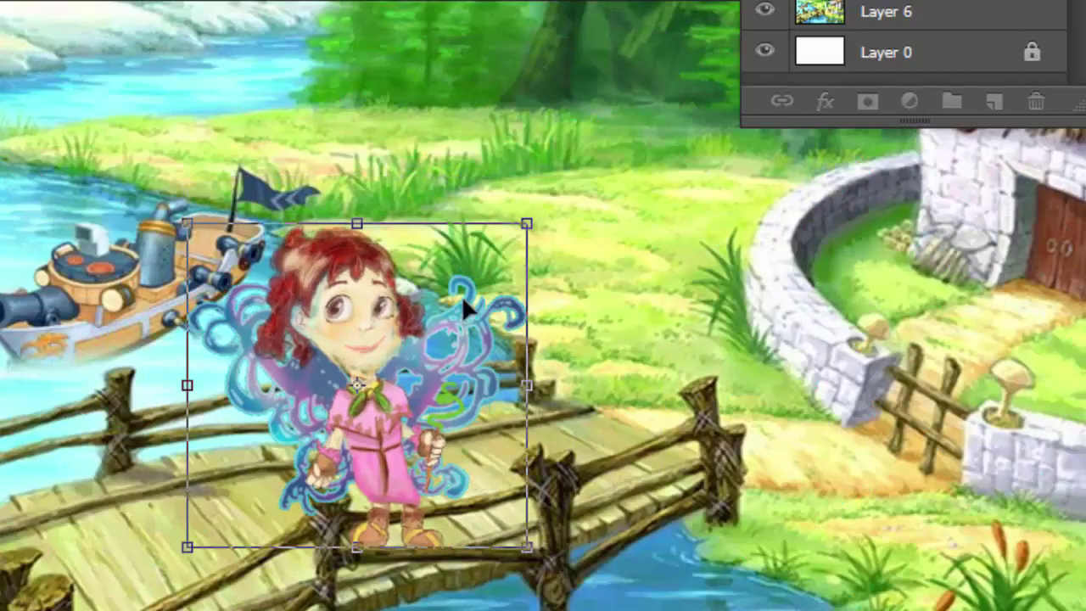
left_click_drag(351, 331, 436, 337)
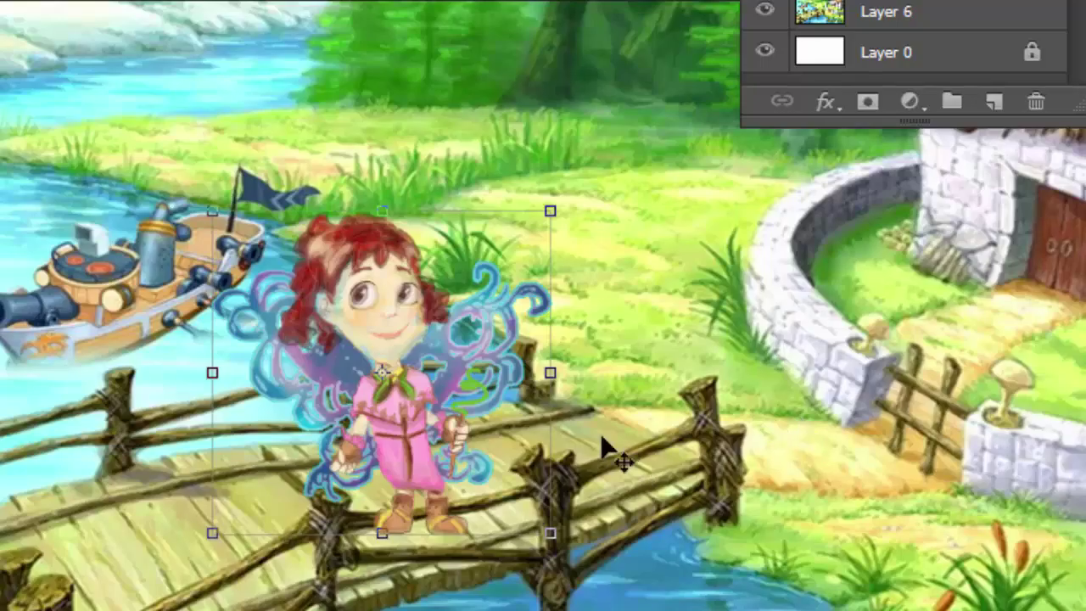
left_click(835, 17)
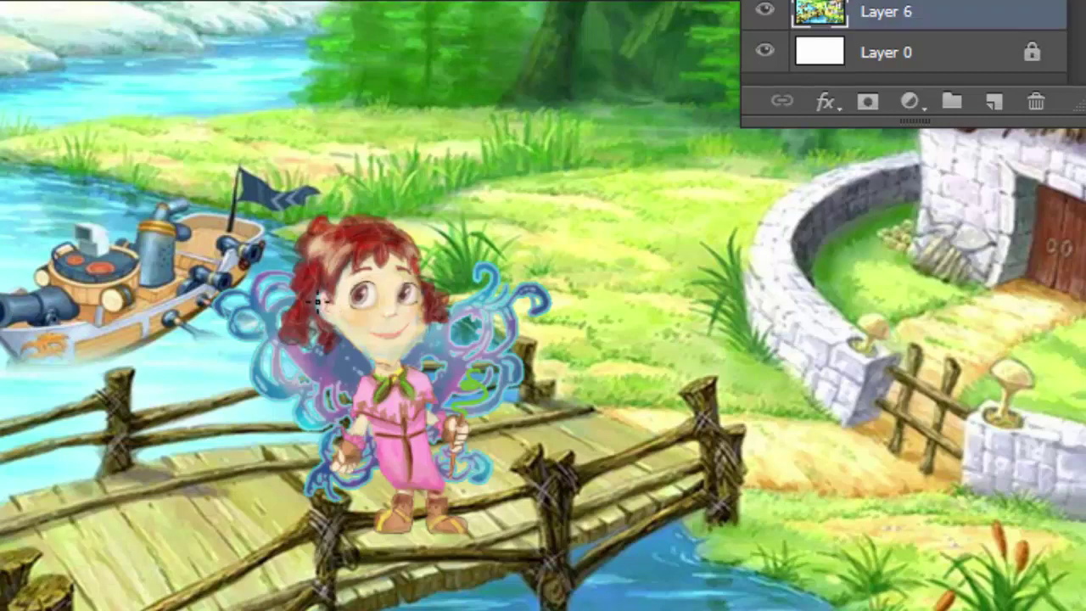
- Duplicate the girl's layer to create Layer 4 copy
right_click(882, 7)
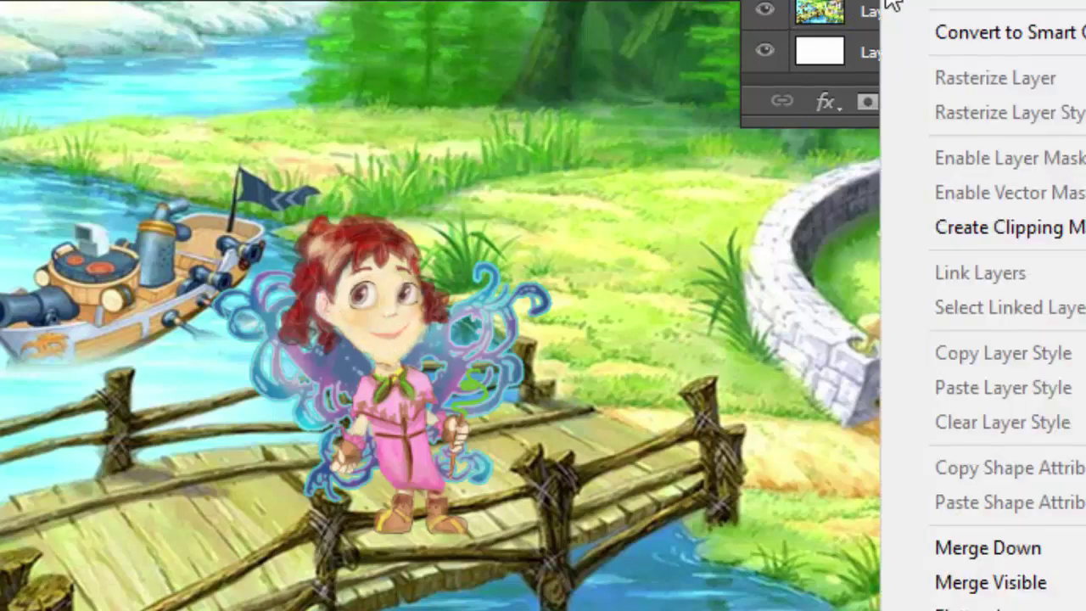
left_click(924, 9)
left_click(582, 182)
left_click(851, 18)
right_click(851, 18)
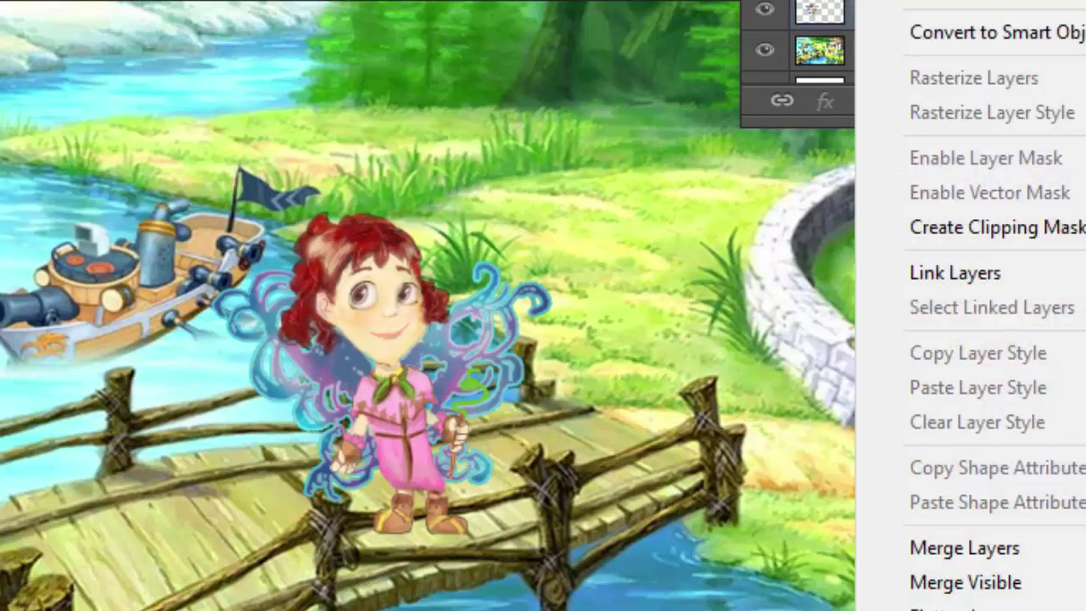
key("Escape")
right_click(821, 17)
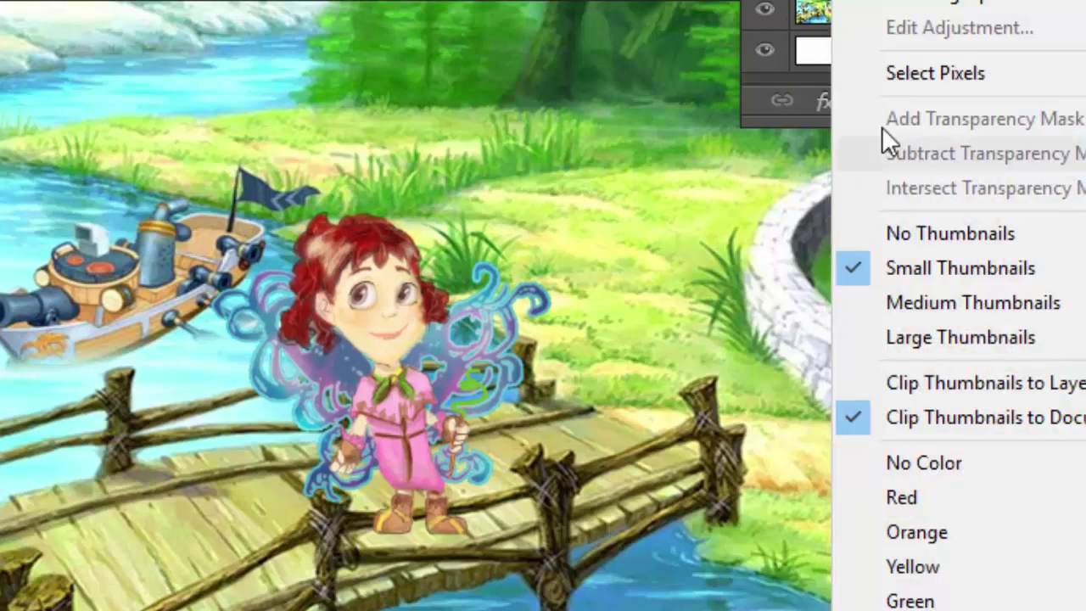
right_click(878, 8)
left_click(924, 8)
left_click(582, 178)
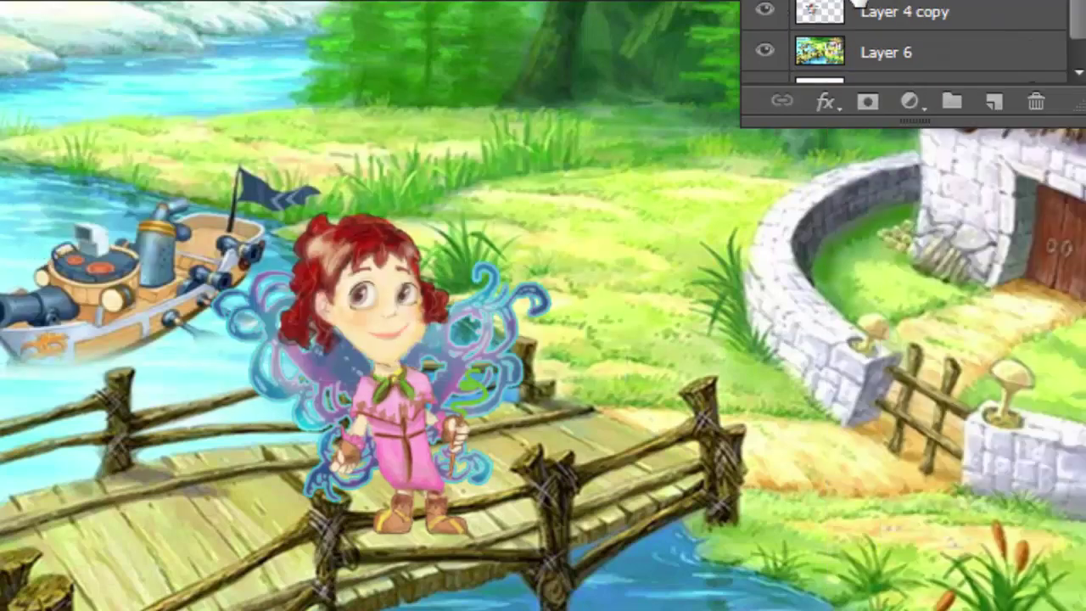
- Select Layer 4 copy and add a new empty Layer 7
left_click(848, 13)
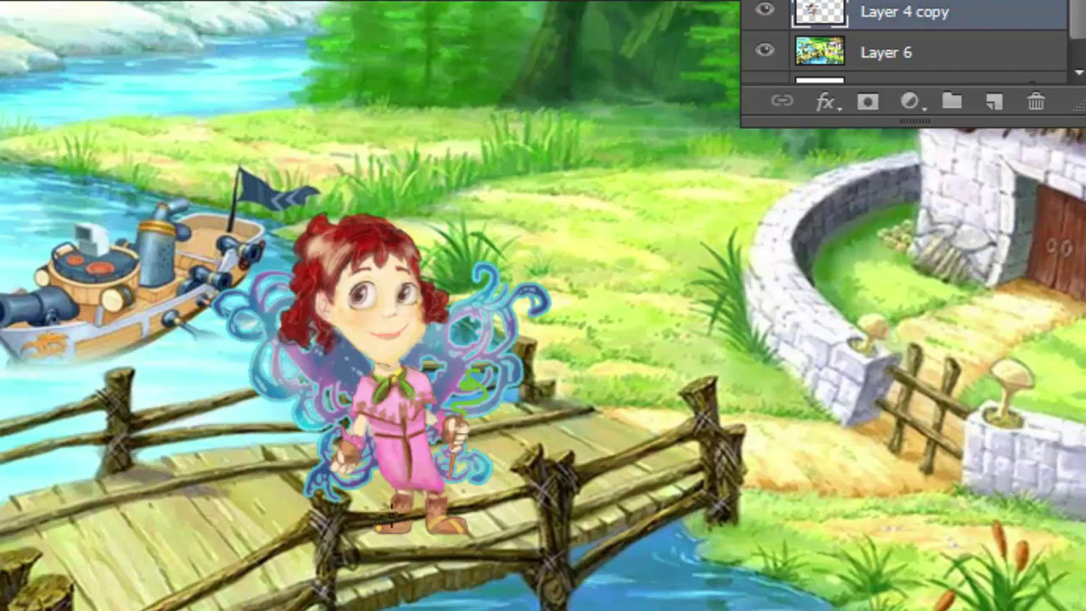
left_click(994, 102)
left_click(318, 450)
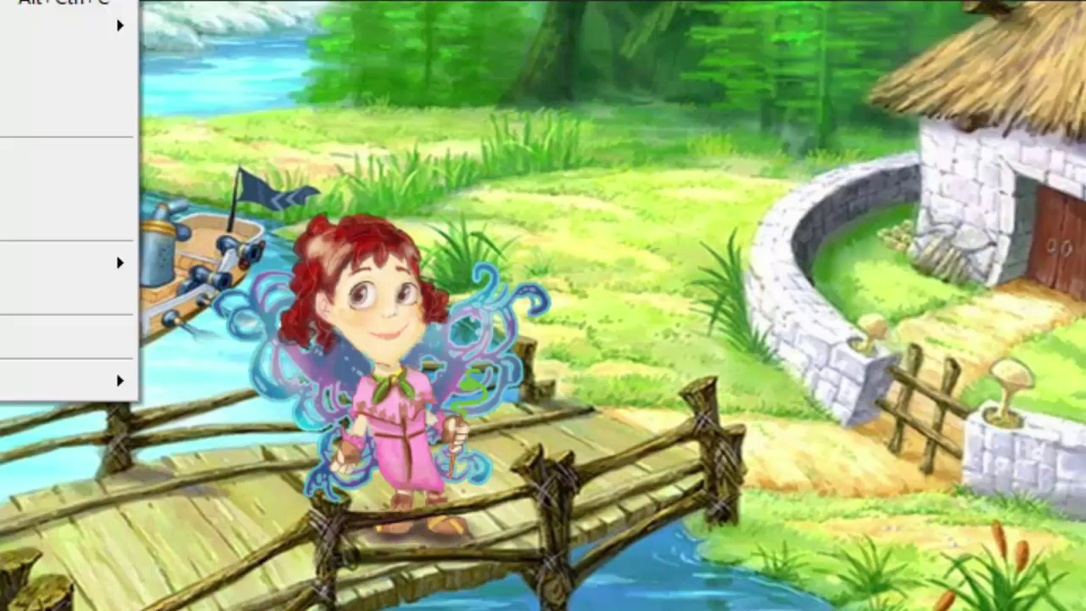
- Apply an S-shaped Curves adjustment (Ctrl+M) that maps input 80 to output 52
key("ctrl+m")
left_click_drag(1019, 187, 1023, 218)
mouse_move(923, 307)
left_mouse_down()
mouse_move(933, 341)
mouse_move(931, 232)
mouse_move(952, 286)
left_mouse_up()
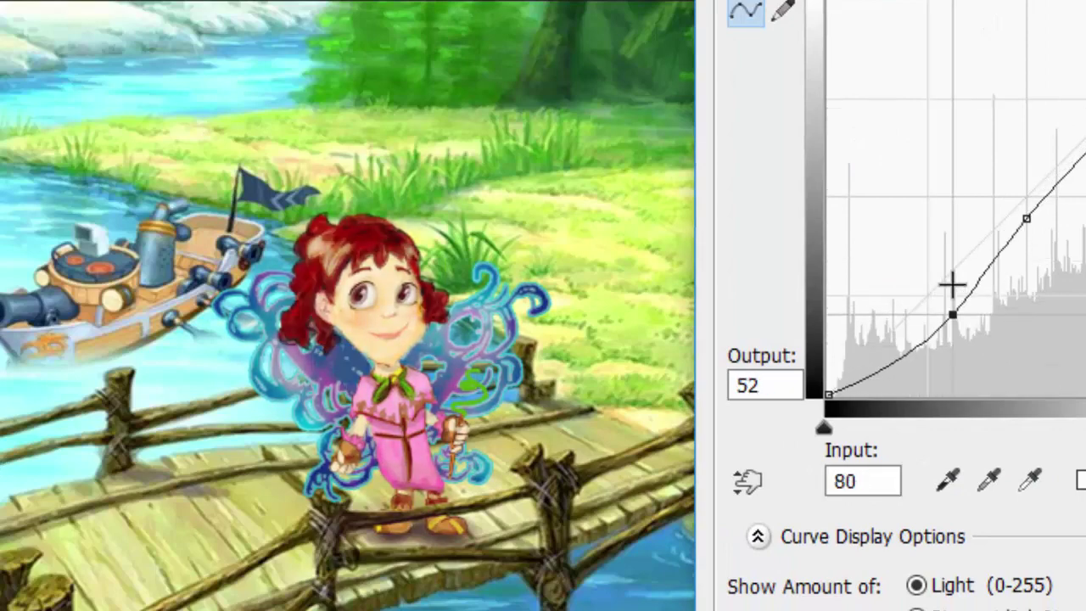
key("Return")
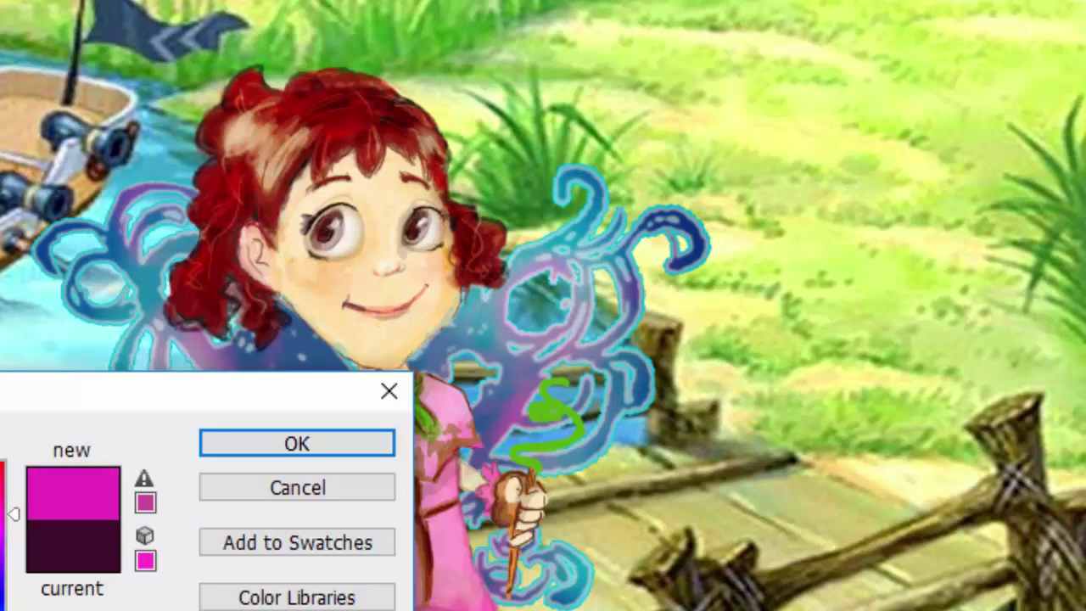
- Choose a pink colour and dab soft blush onto the girl's cheeks
left_click(281, 445)
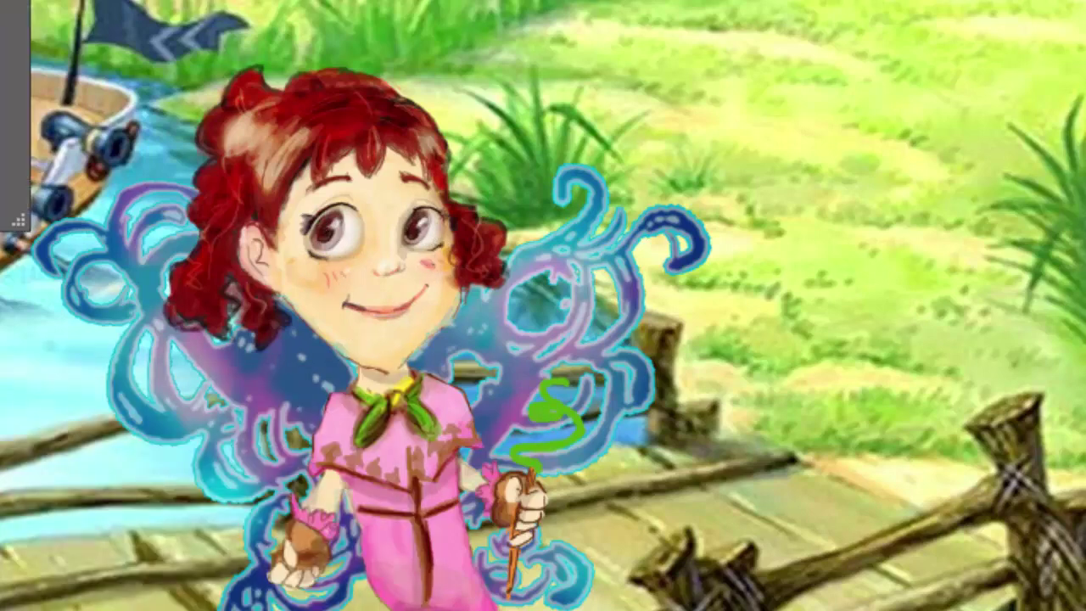
left_click(315, 271)
left_click(318, 278)
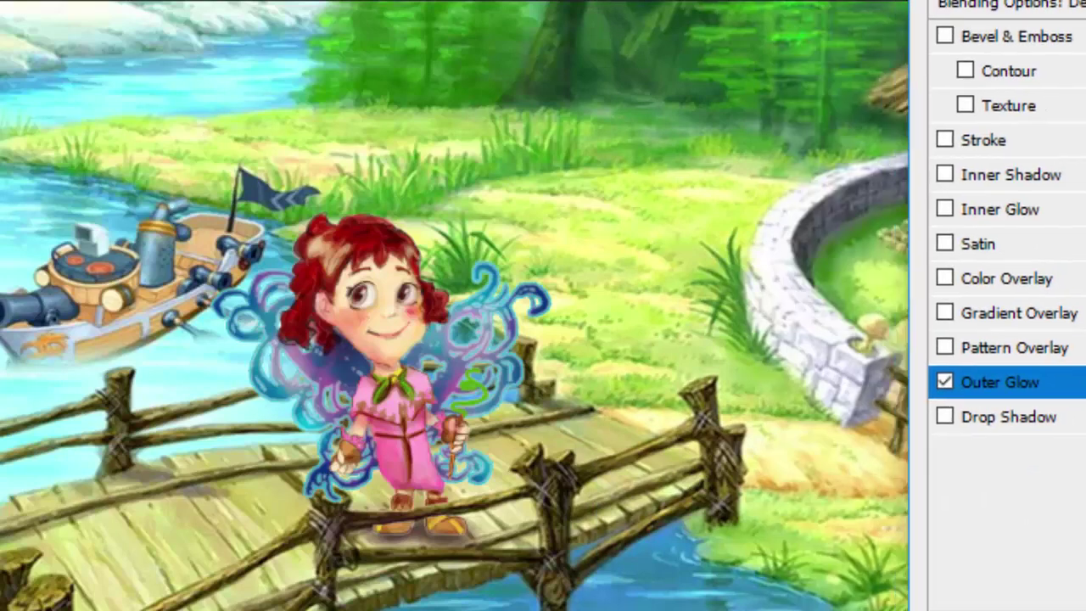
- Enable Inner Shadow and Inner Glow alongside Outer Glow in the girl's layer style
left_click(886, 176)
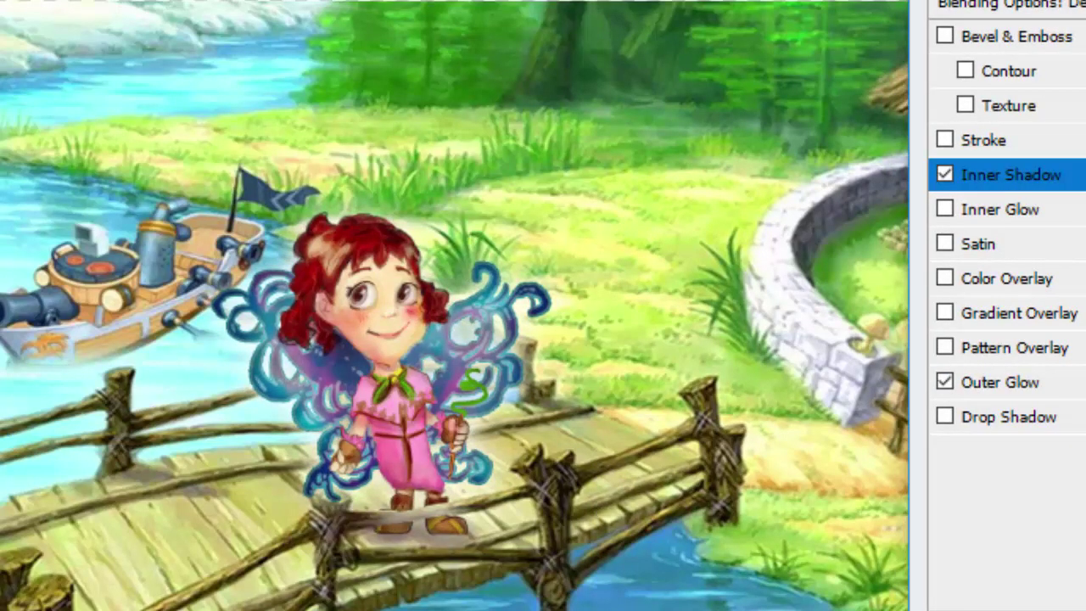
left_click(1018, 212)
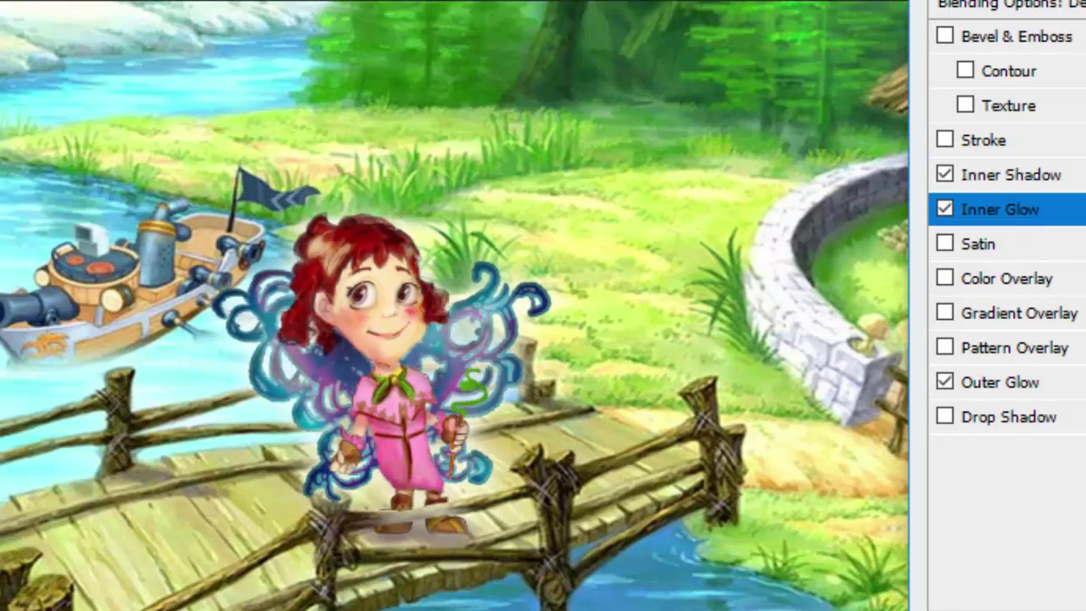